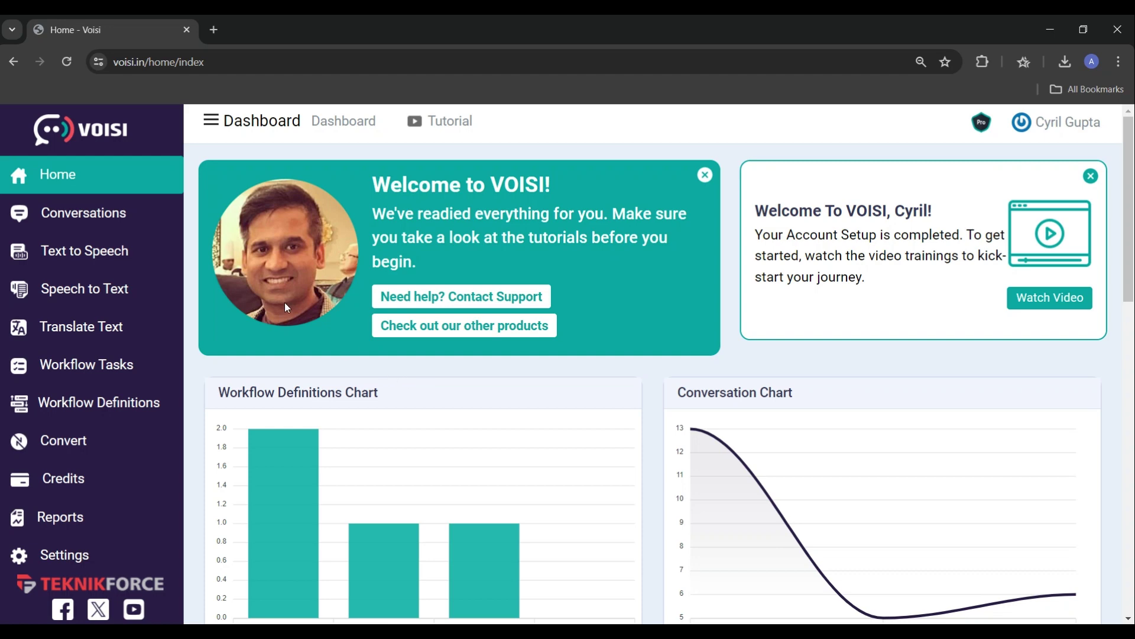
# Add a new text-to-speech task named "Text to Speech Tutorial 1" that uses the Google Translate service.
pyautogui.click(113, 252)
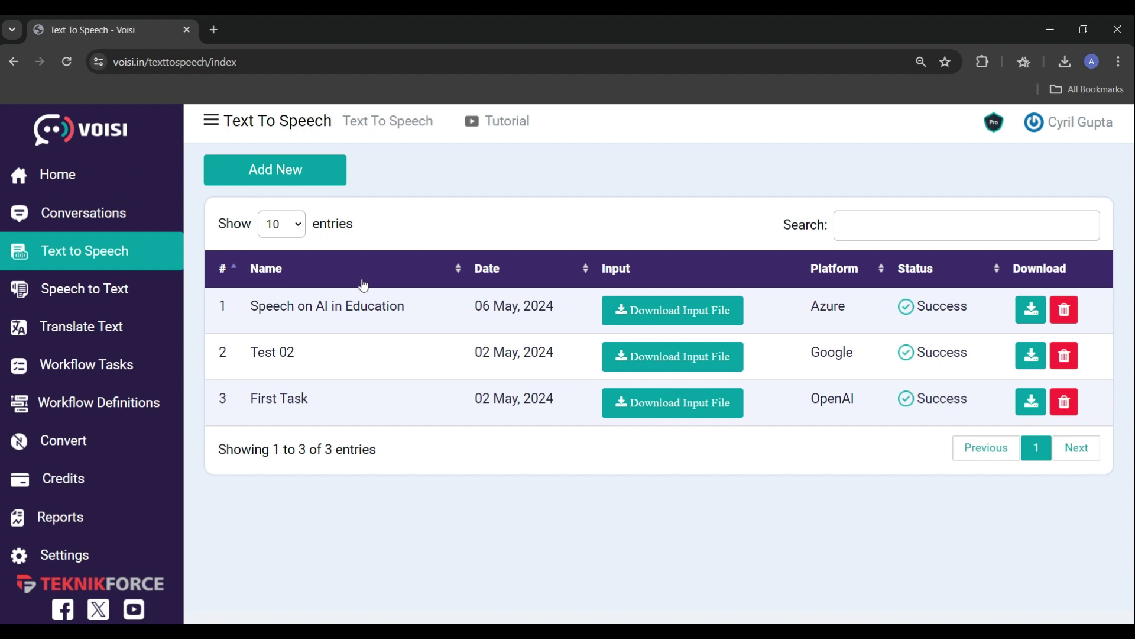
pyautogui.click(310, 181)
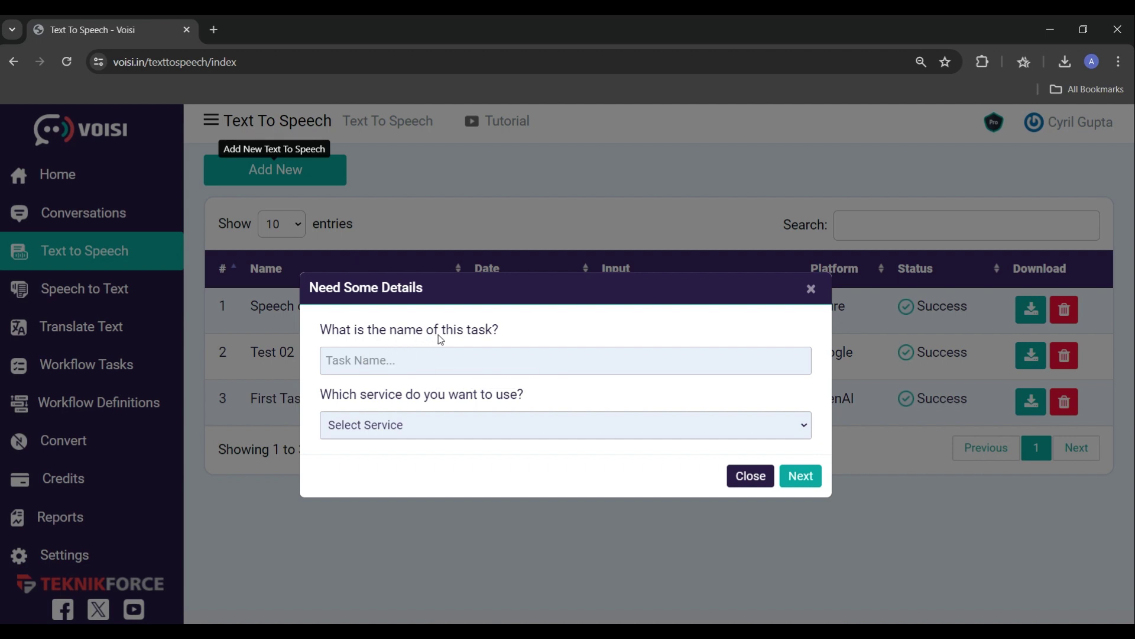
pyautogui.click(397, 363)
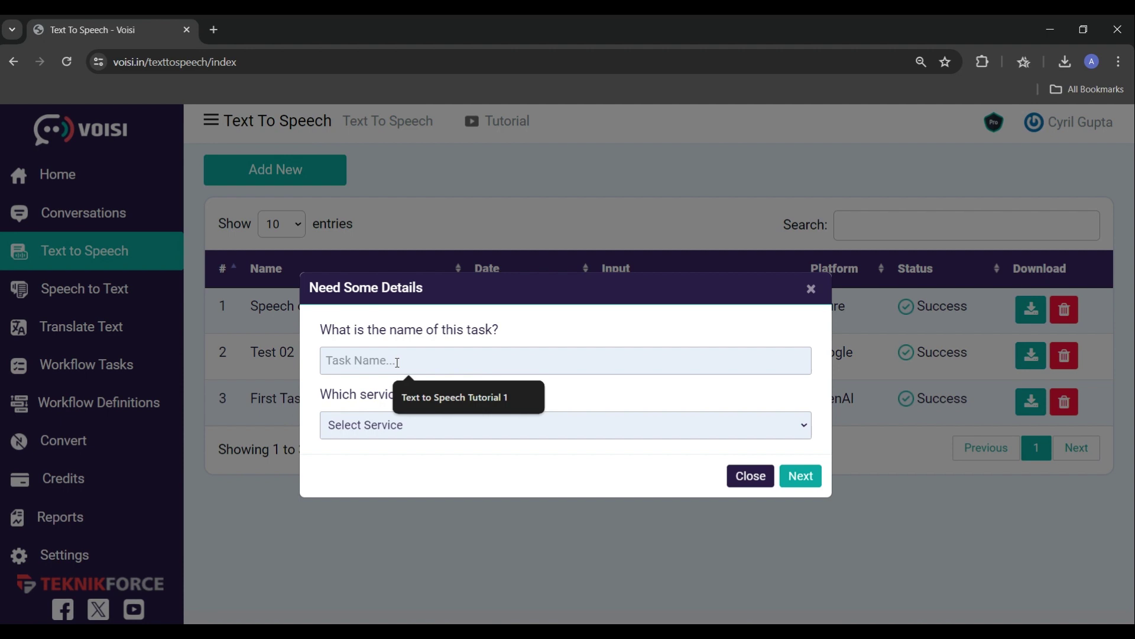
pyautogui.click(438, 398)
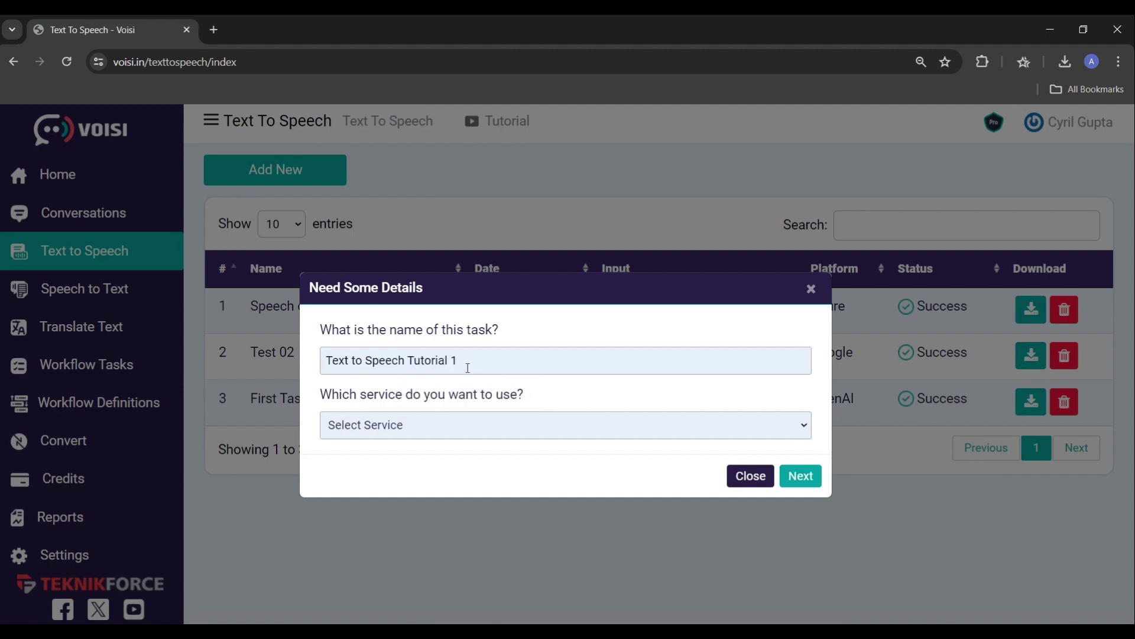
pyautogui.click(442, 424)
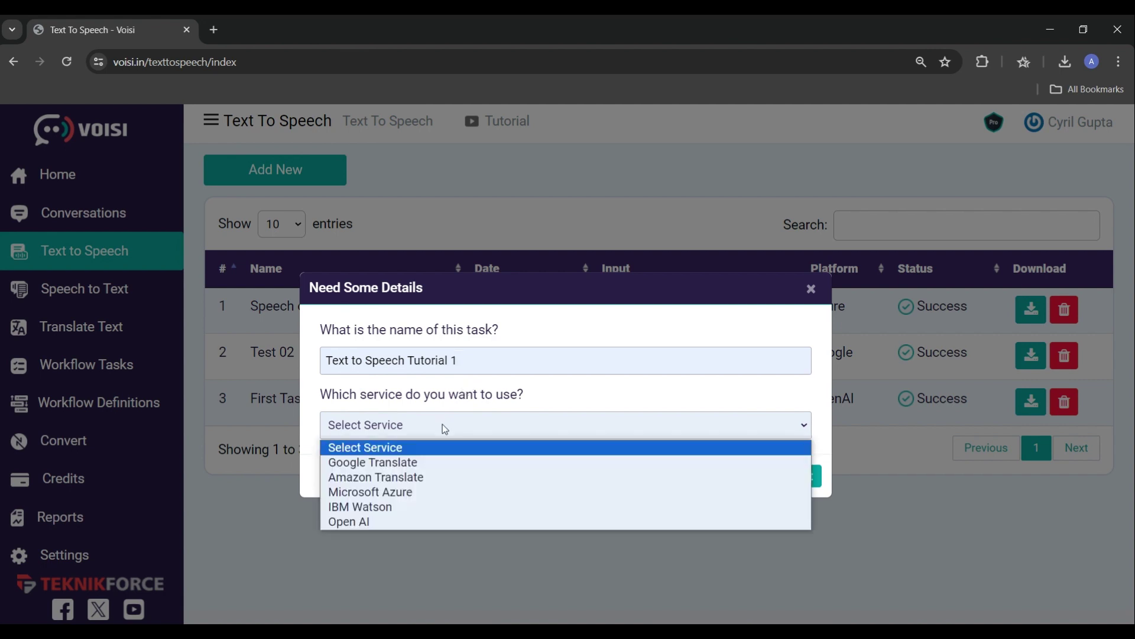
pyautogui.click(389, 463)
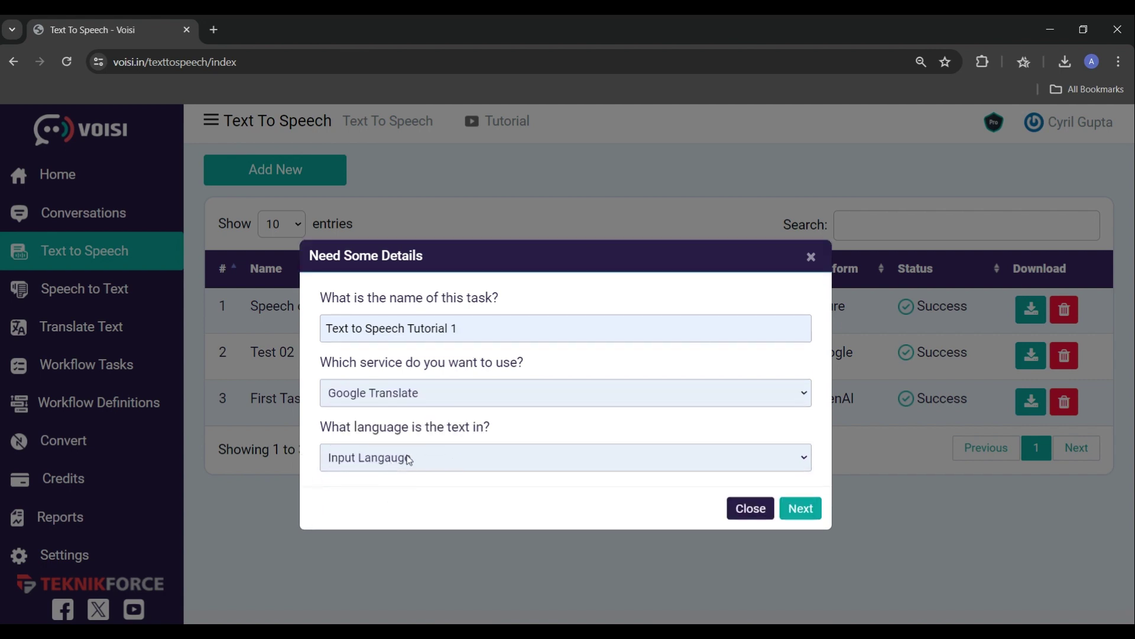
# Set the task's input language to English (India).
pyautogui.click(414, 452)
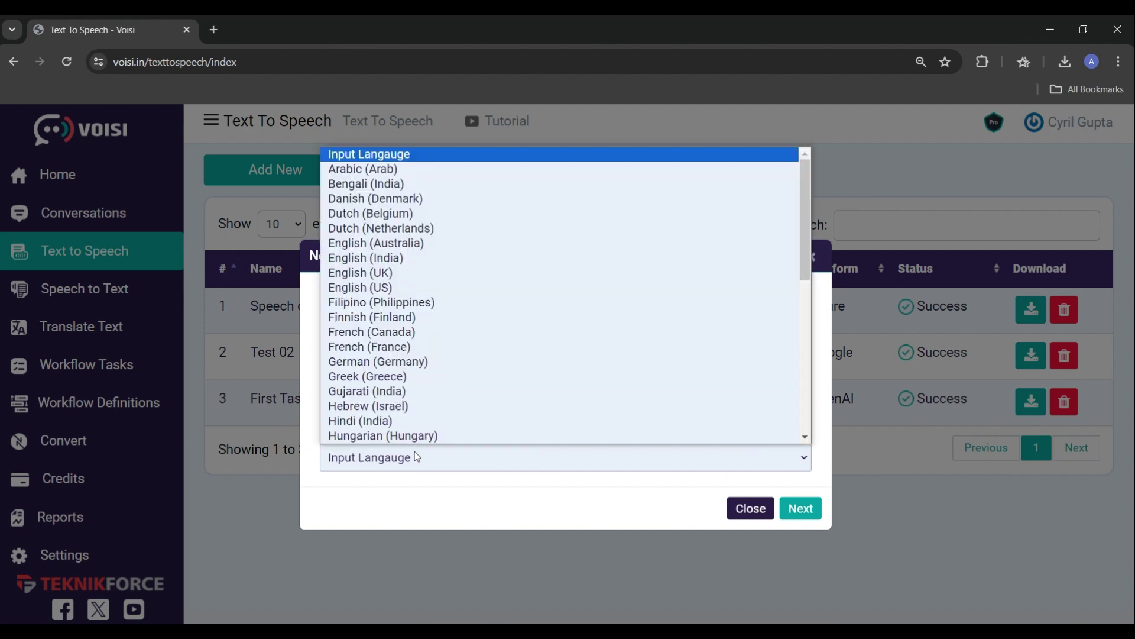
pyautogui.scroll(-1, 423, 408)
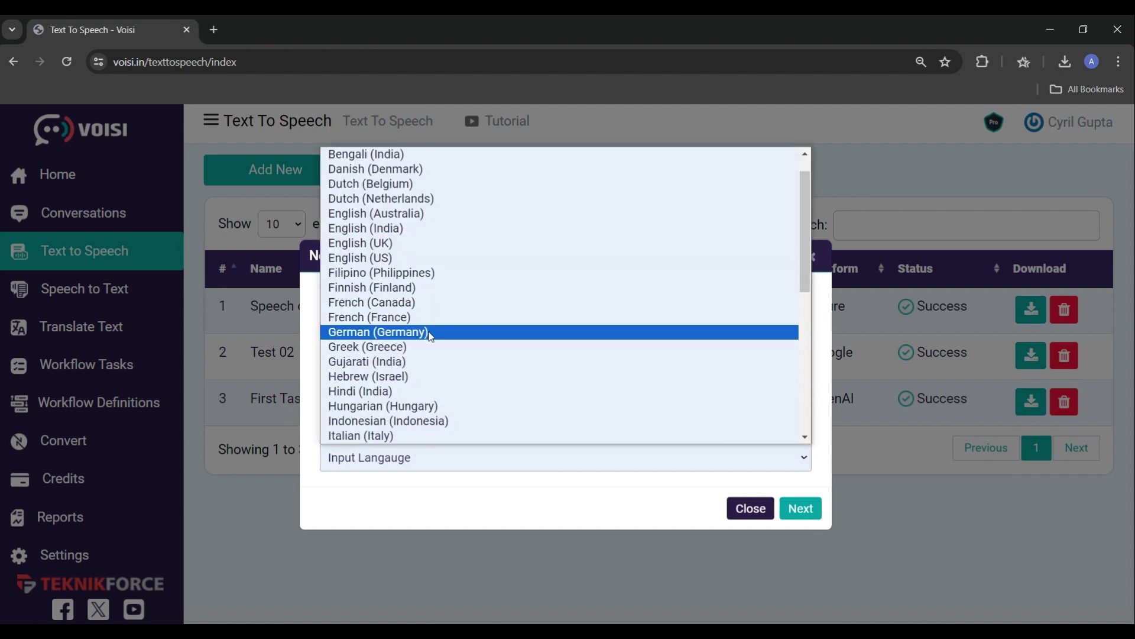
pyautogui.click(411, 233)
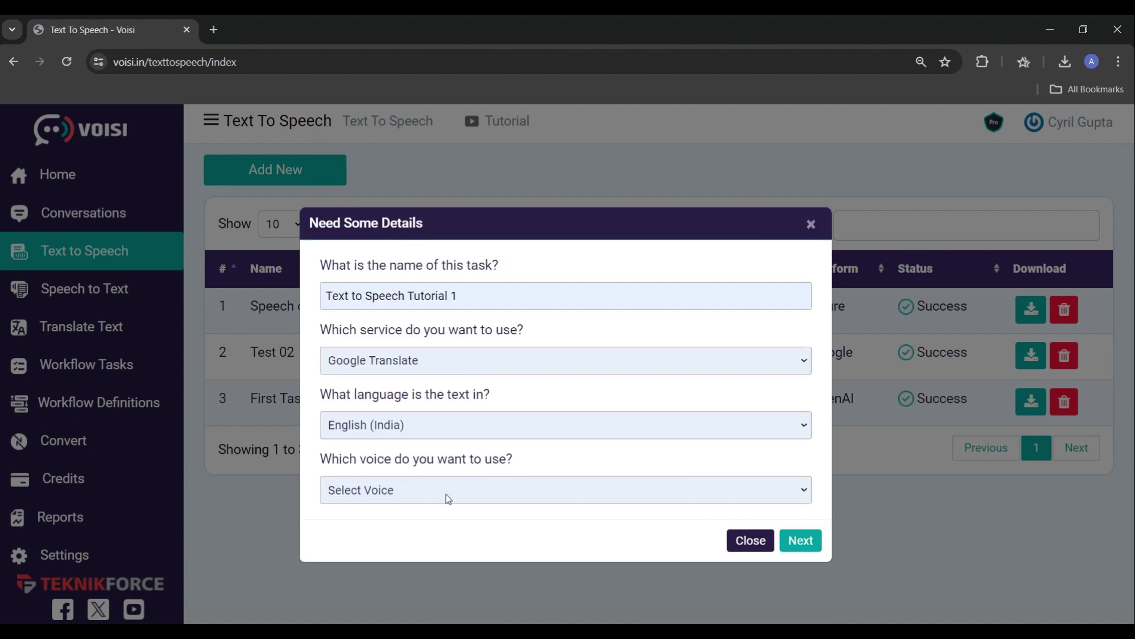
# Try the en-IN-Neural2-B (Male Neural) voice and play its audio sample.
pyautogui.click(446, 495)
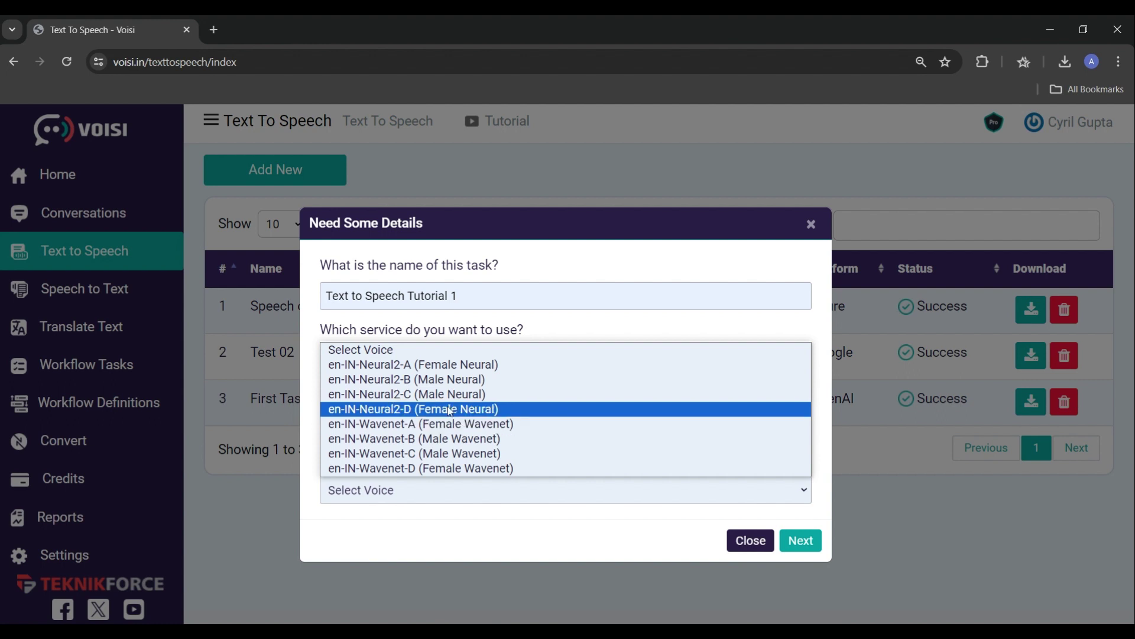
pyautogui.click(436, 382)
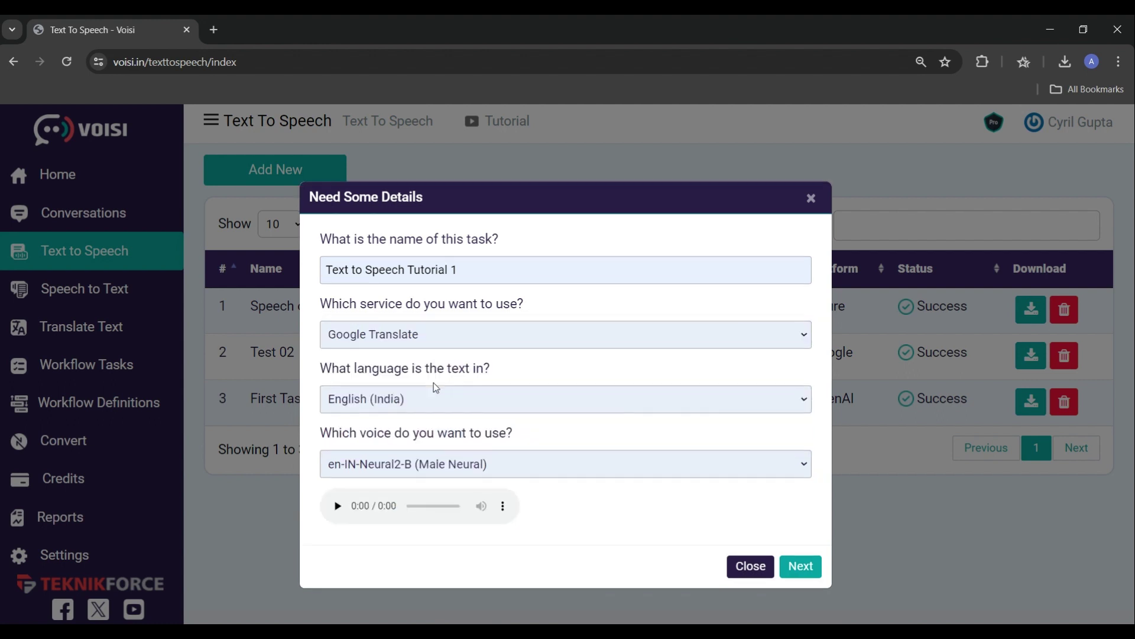
pyautogui.click(339, 505)
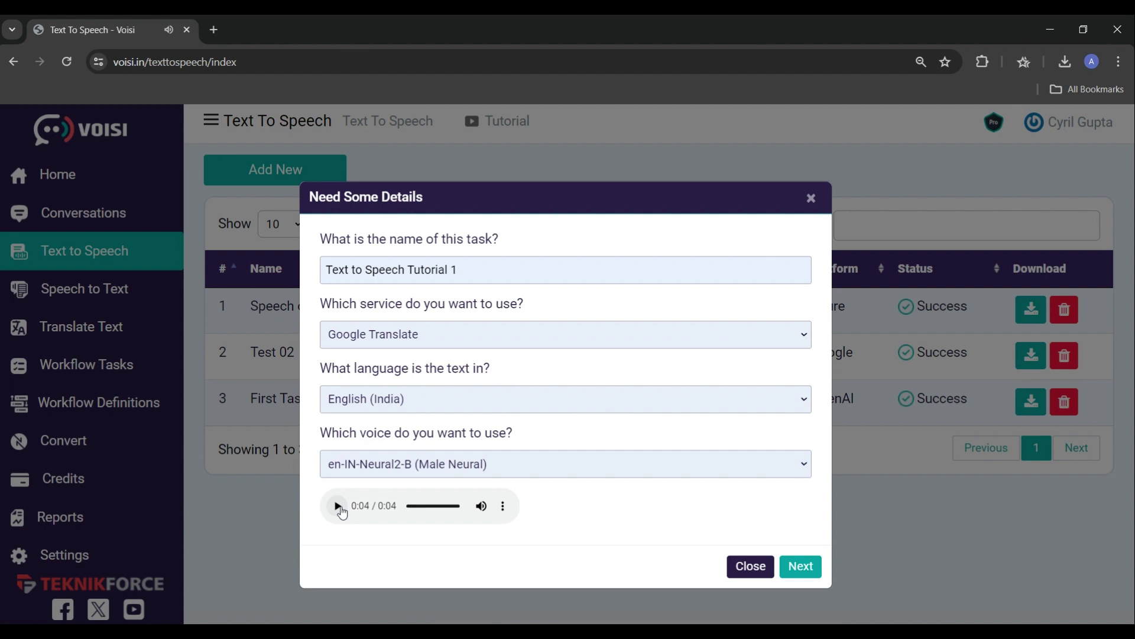
# Change the task's voice to en-IN-Wavenet-B (Male Wavenet) and play its audio sample.
pyautogui.click(368, 470)
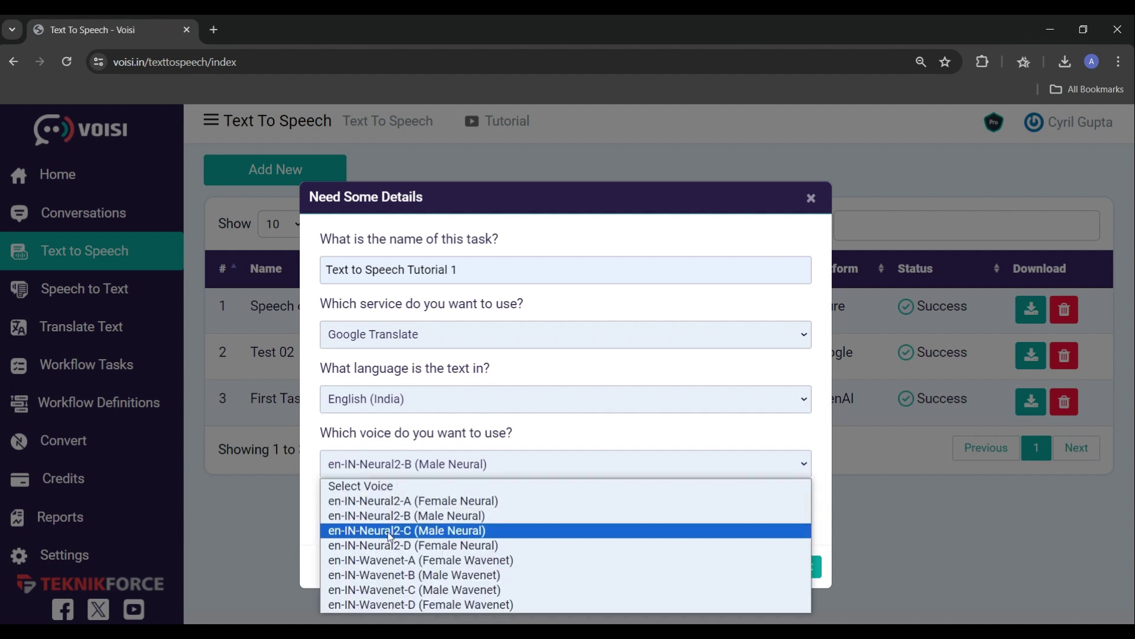
pyautogui.click(406, 576)
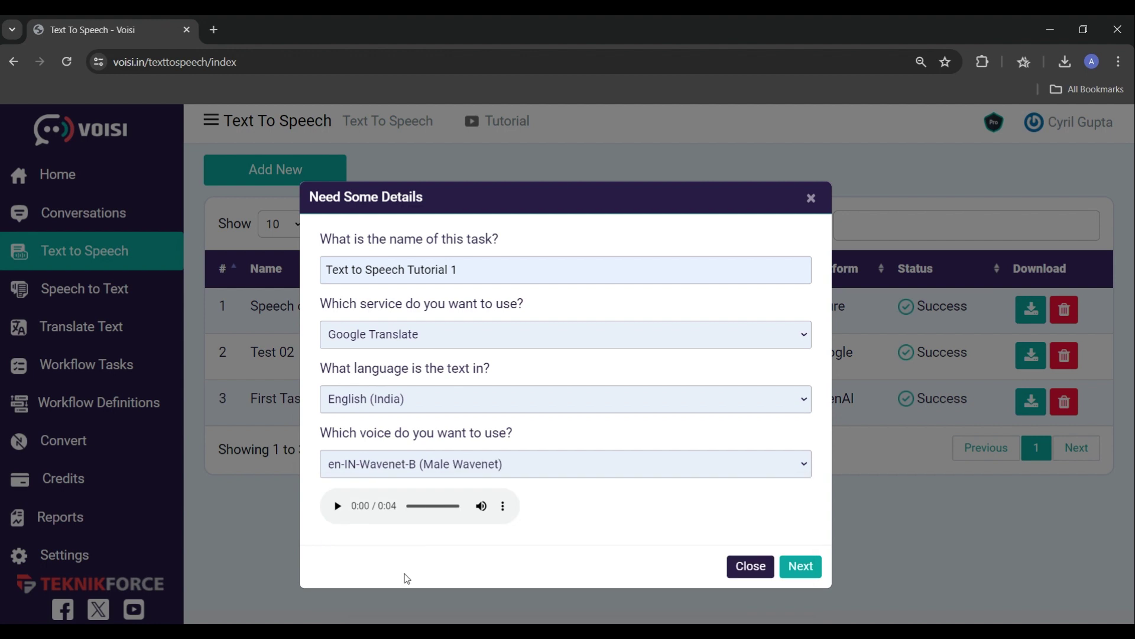
pyautogui.click(338, 507)
pyautogui.click(609, 464)
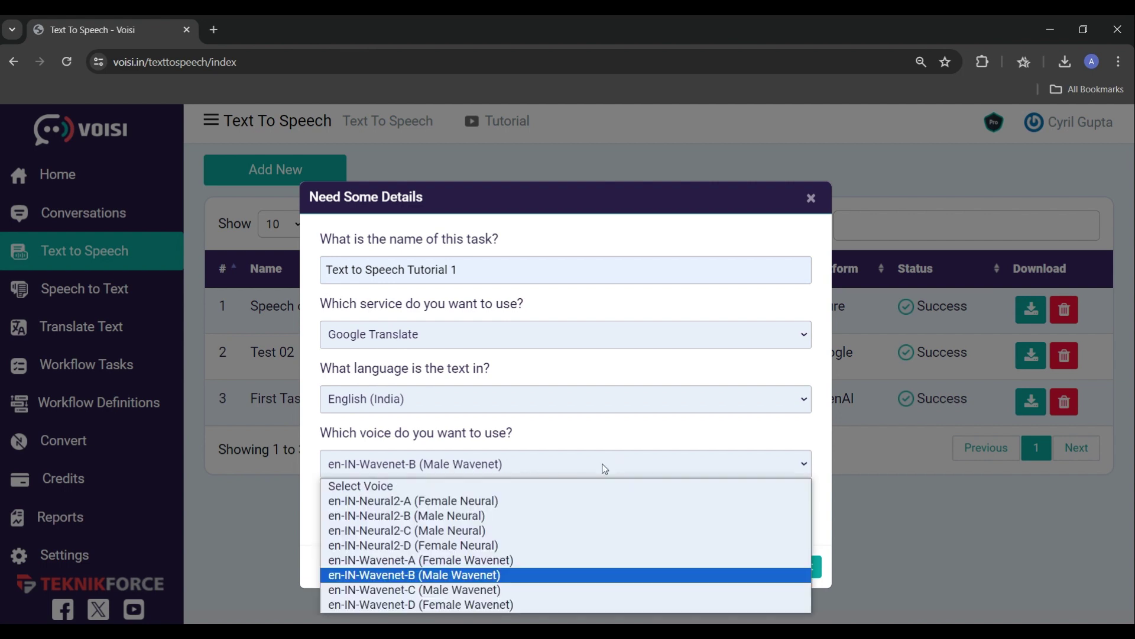
pyautogui.click(472, 574)
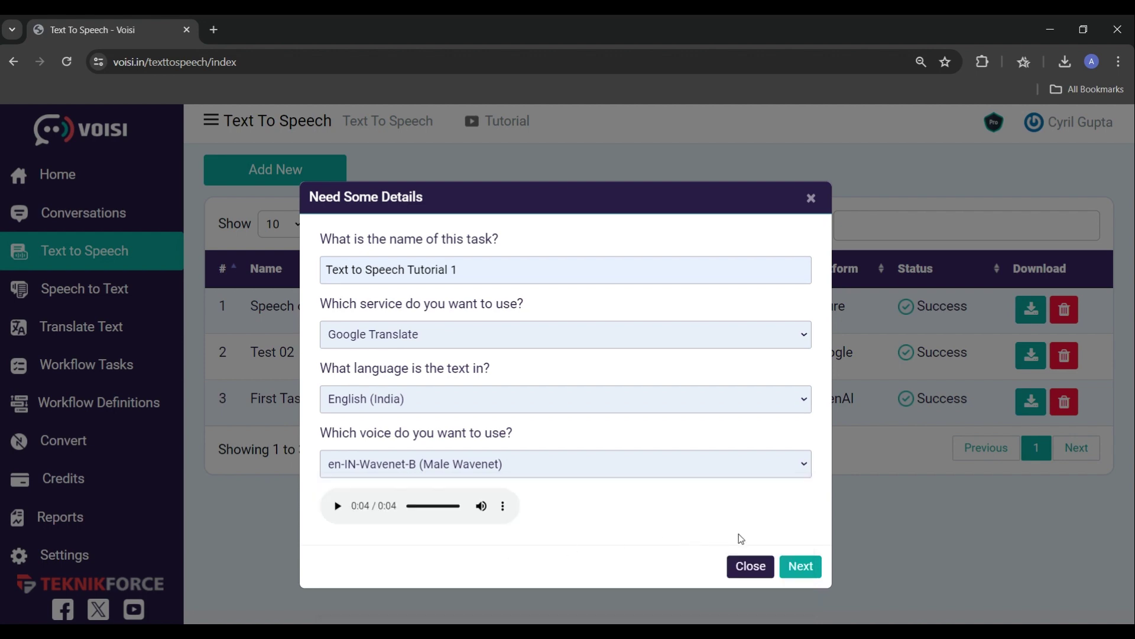
# Enter the announcement from "TeknikForce is pleased to announce Voisi" to "Get it on 110524" as the content to convert, and submit the task.
pyautogui.click(801, 568)
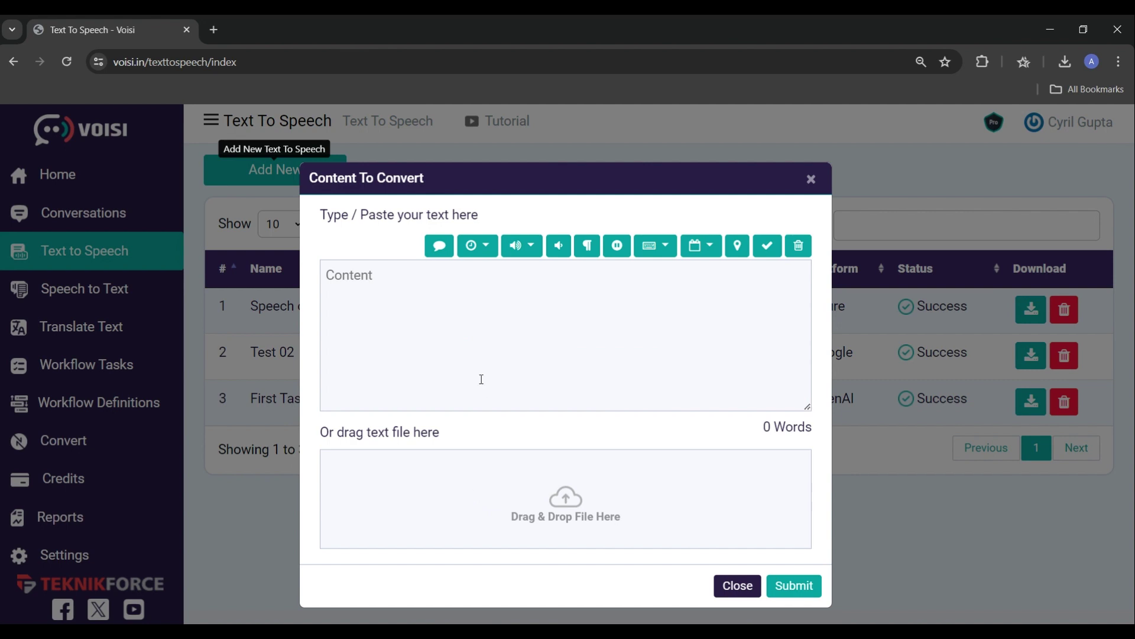
pyautogui.click(465, 328)
pyautogui.write("TeknikForce is pleased to announce Voisi, today's most advanced multilingual translation app, with the ability to quickly translate, transcribe, or voiceover in 100+ different languages using A.I. technology. It's bleeping amazing, and your 1st choice for content localization. Get it on 110524")
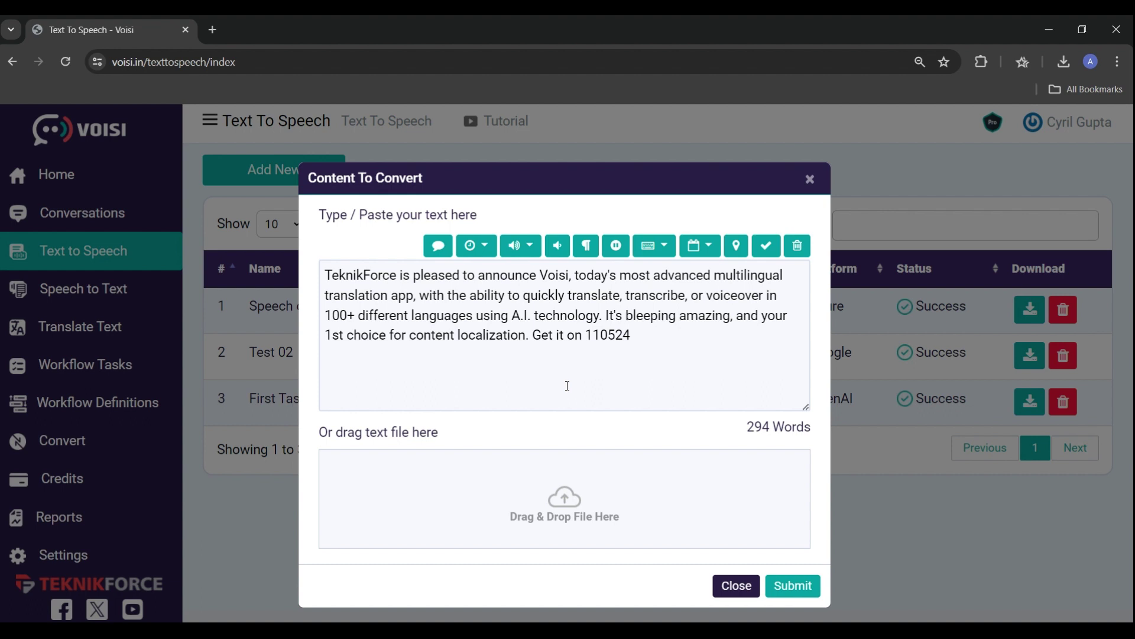
pyautogui.click(784, 591)
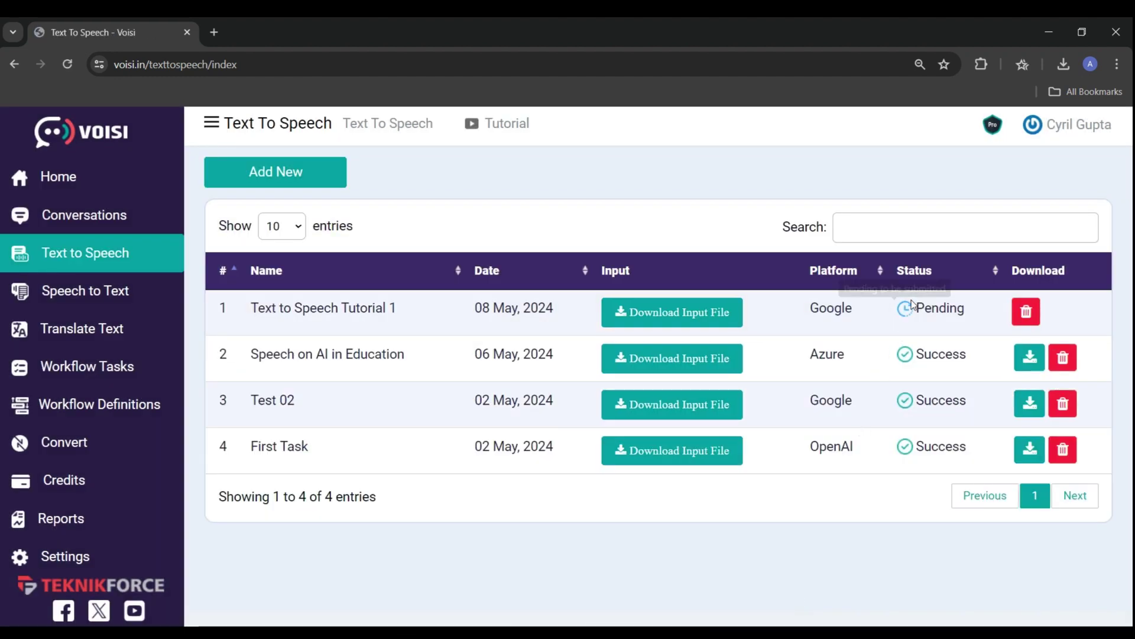
pyautogui.moveTo(910, 313)
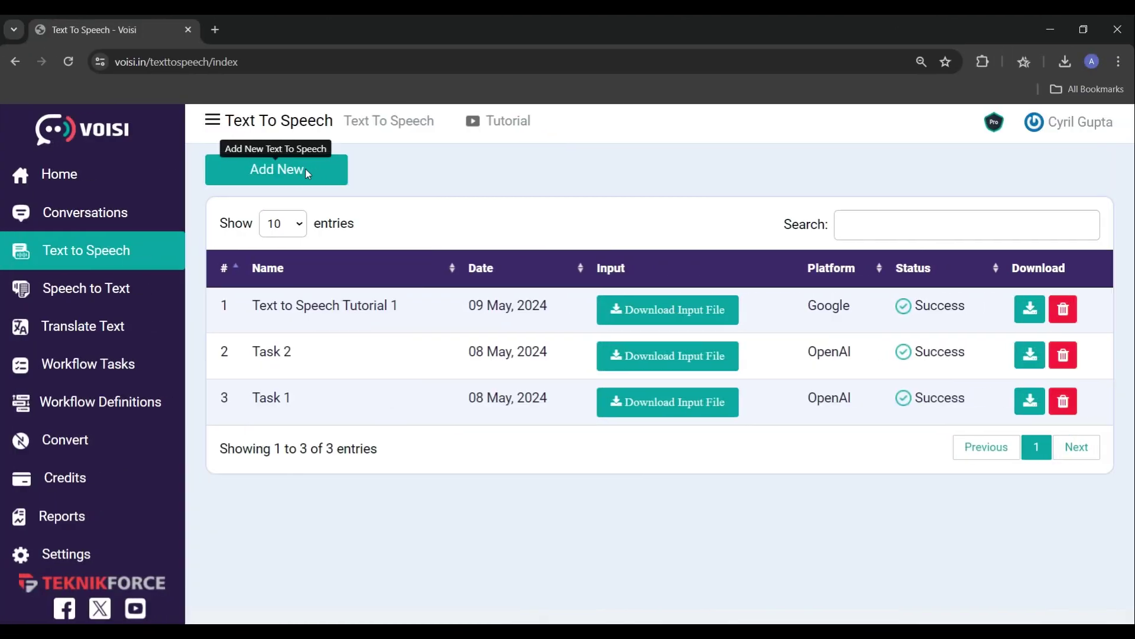
# Add another text-to-speech task named "Text to Speech Tutorial 2" with the Google Translate service.
pyautogui.click(304, 171)
pyautogui.click(423, 358)
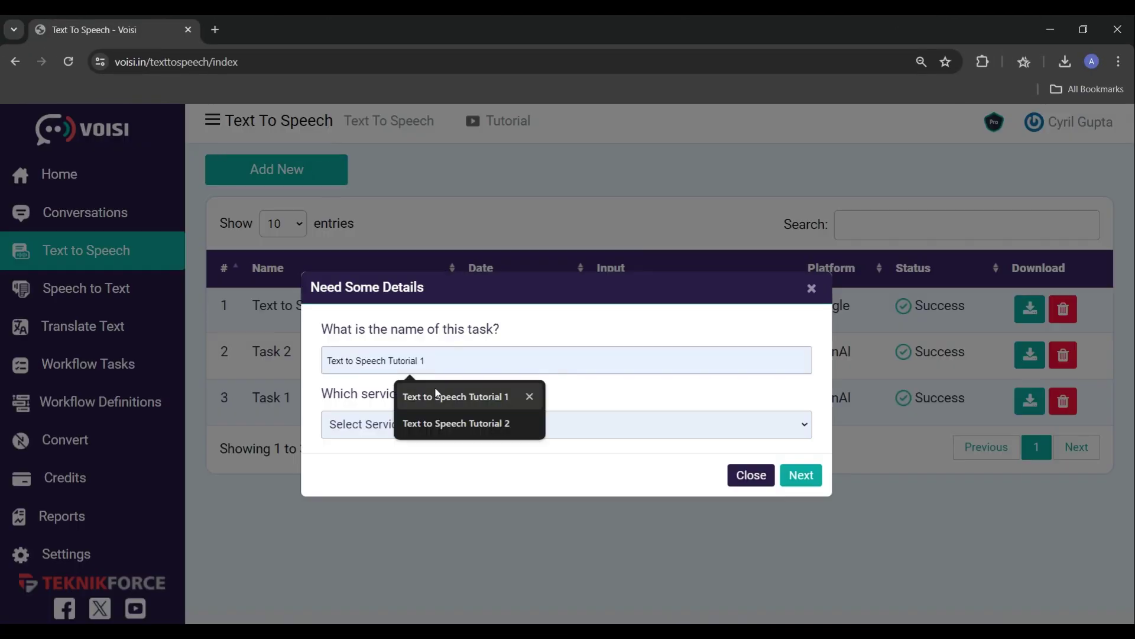
pyautogui.click(438, 424)
pyautogui.click(421, 431)
pyautogui.click(408, 459)
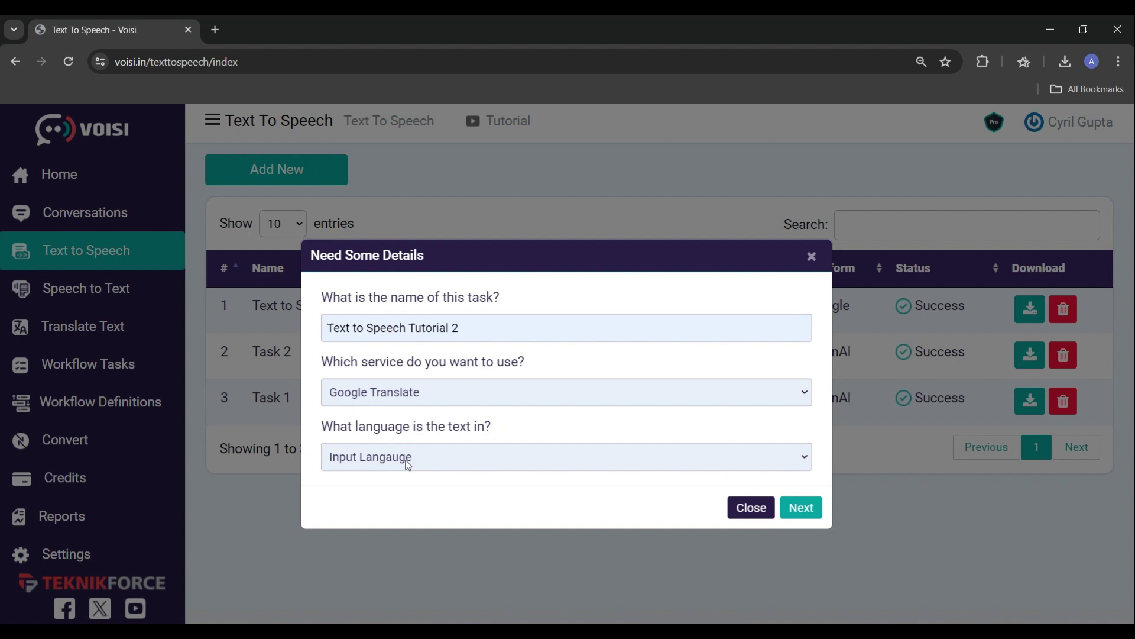
# Set the second task's input language to English (India) and its voice to en-IN-Wavenet-B (Male Wavenet).
pyautogui.click(407, 461)
pyautogui.press('e')
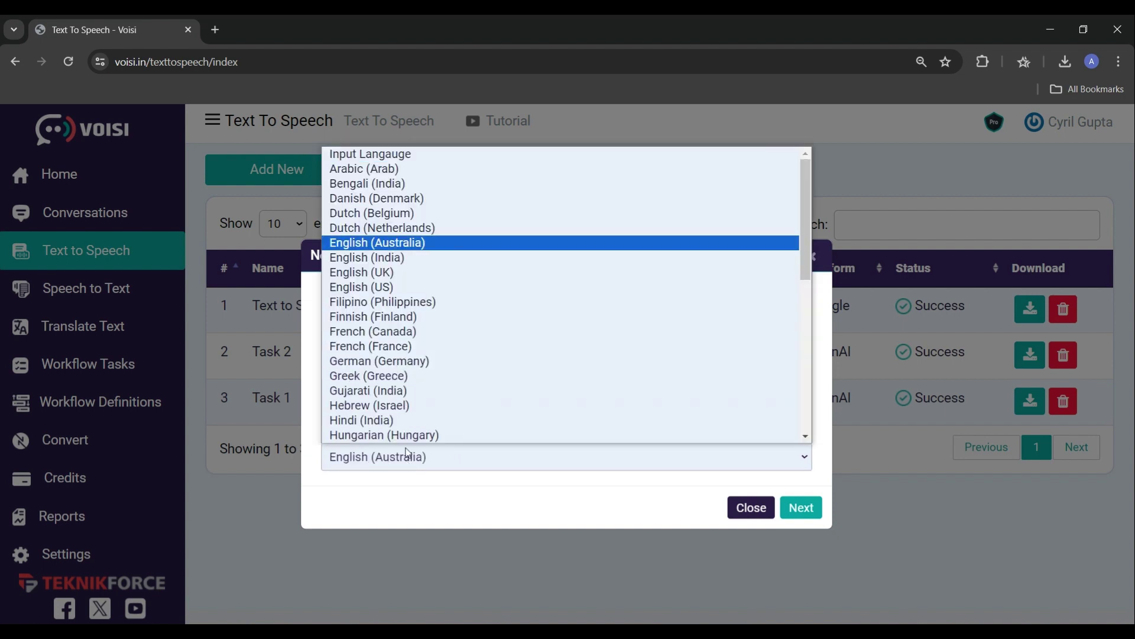
pyautogui.click(398, 263)
pyautogui.click(407, 490)
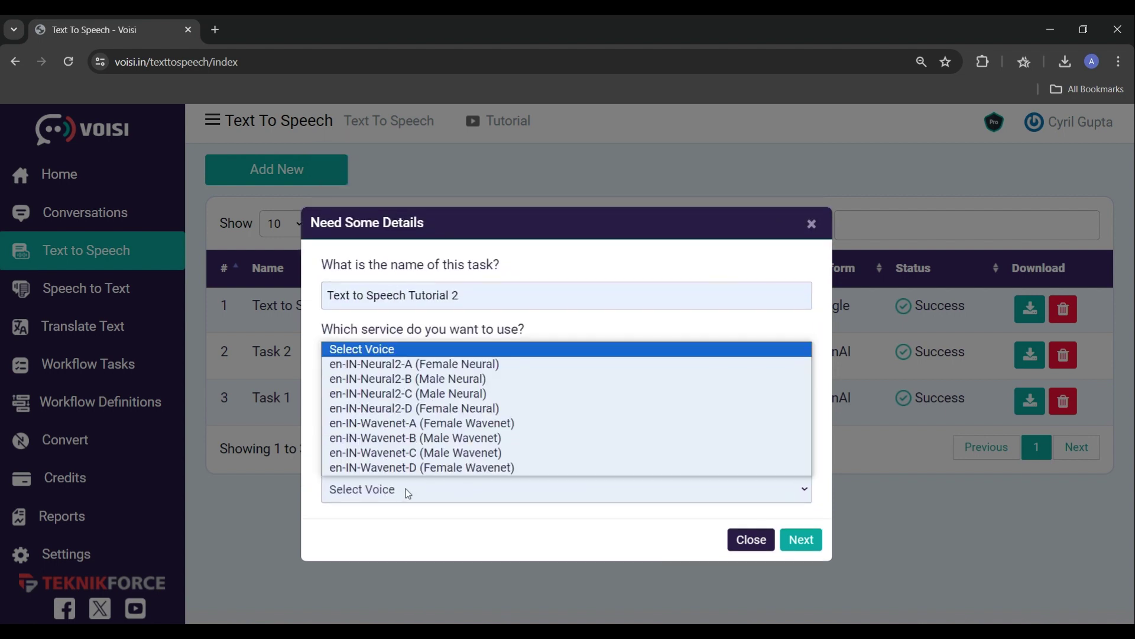
pyautogui.click(415, 438)
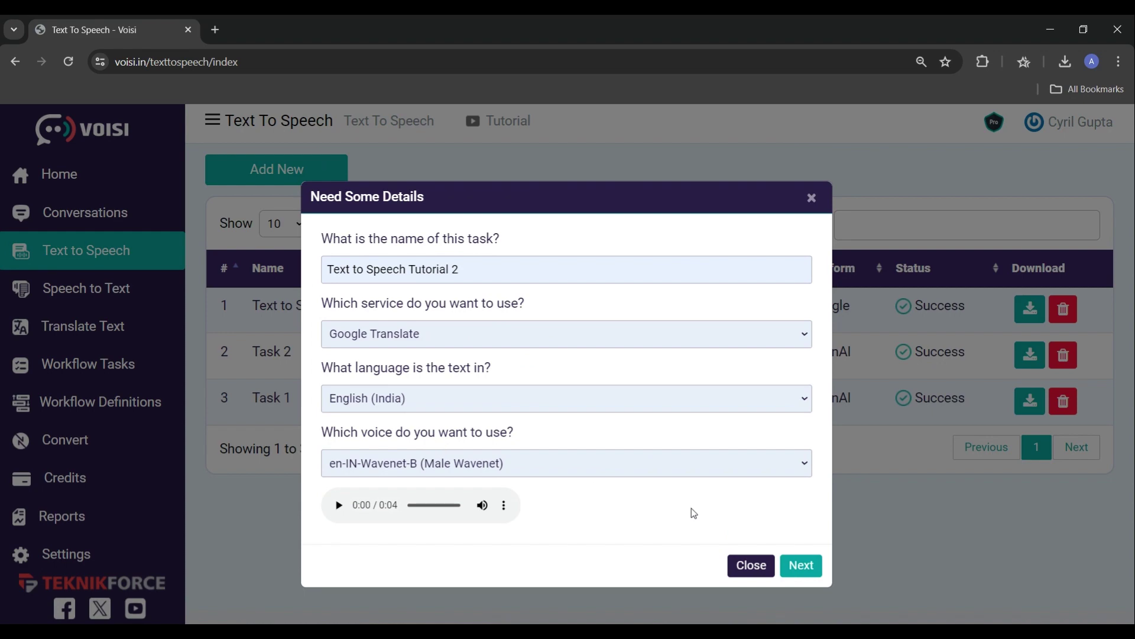
# Continue to the second task's content and enter the same announcement, from "TeknikForce is pleased to announce Voisi" to "Get it on 110524".
pyautogui.click(806, 568)
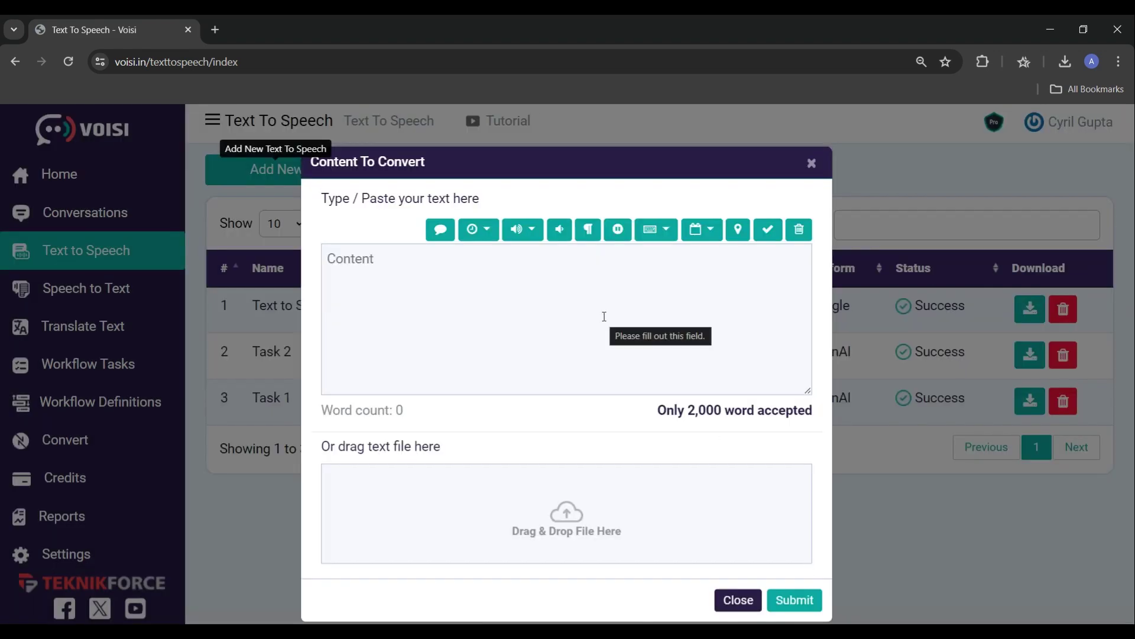
pyautogui.click(604, 317)
pyautogui.write("TeknikForce is pleased to announce Voisi, today's most advanced multilingual translation app, with the ability to quickly translate, transcribe, or voiceover in 100+ different languages using A.I. technology. It's bleeping amazing, and your 1st choice for content localization. Get it on 110524")
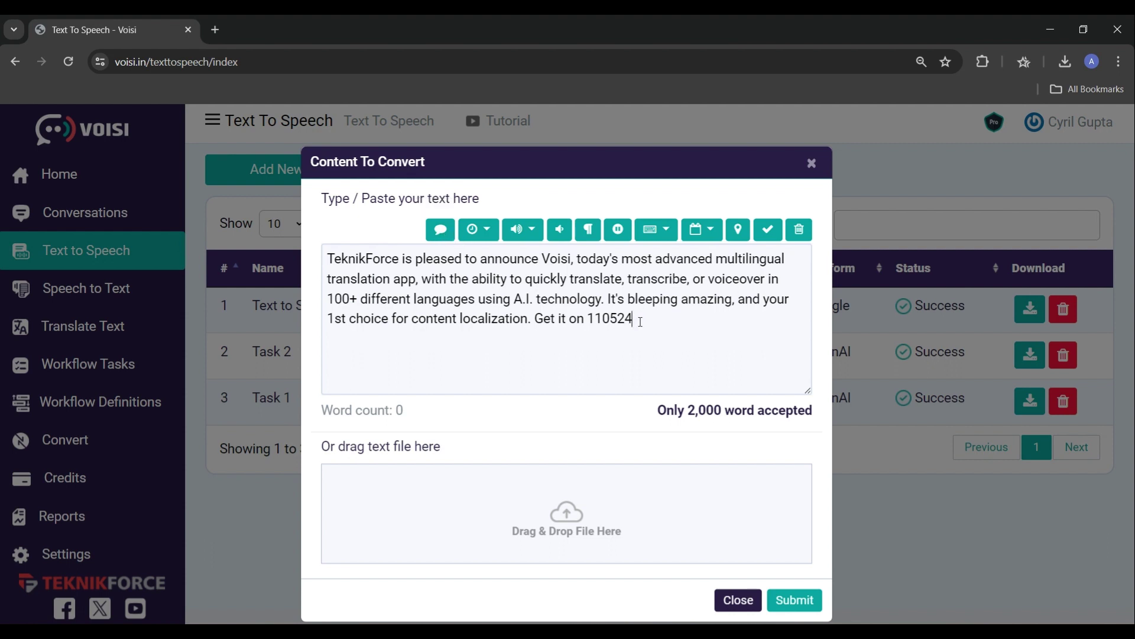
# Wrap the entire announcement text in speak tags.
pyautogui.moveTo(640, 321); pyautogui.dragTo(314, 271)
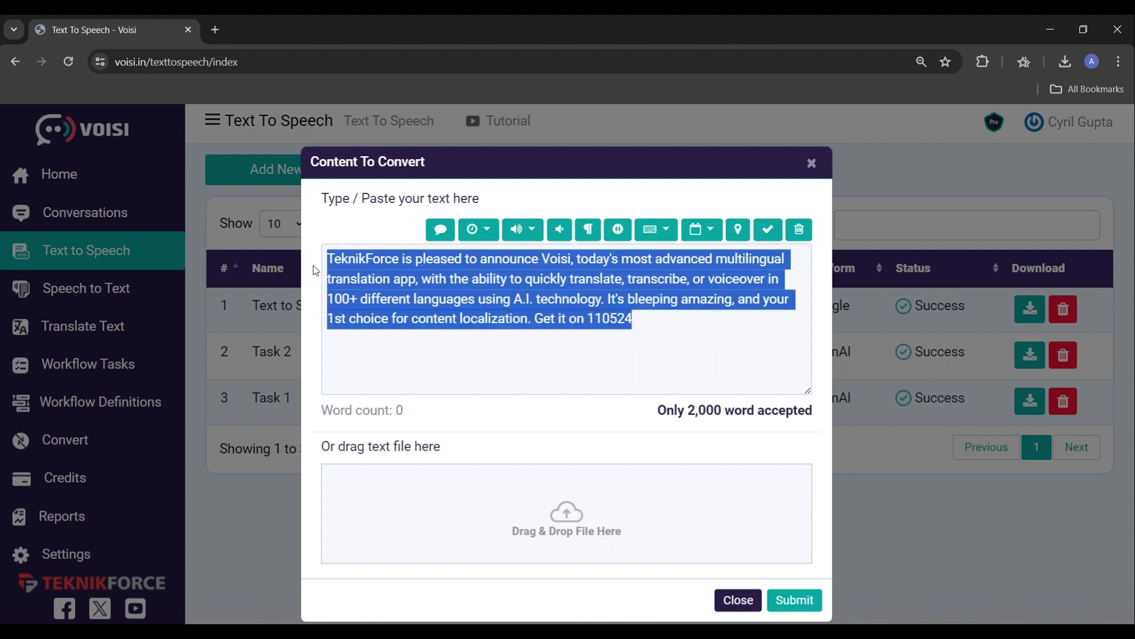
pyautogui.click(437, 237)
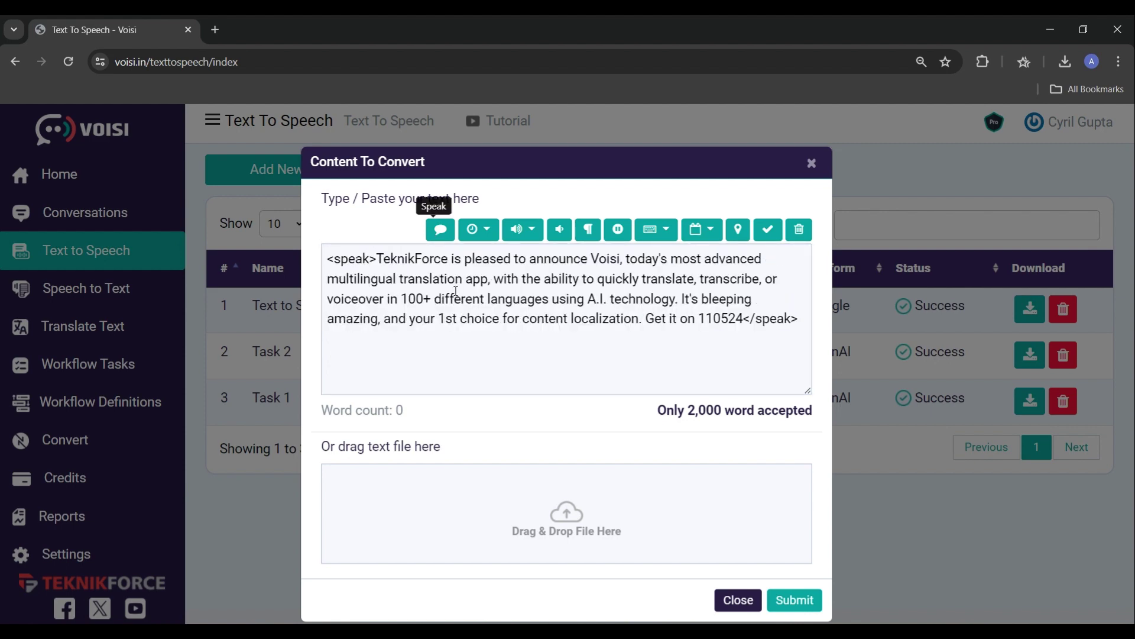
pyautogui.doubleClick(352, 259)
pyautogui.doubleClick(776, 320)
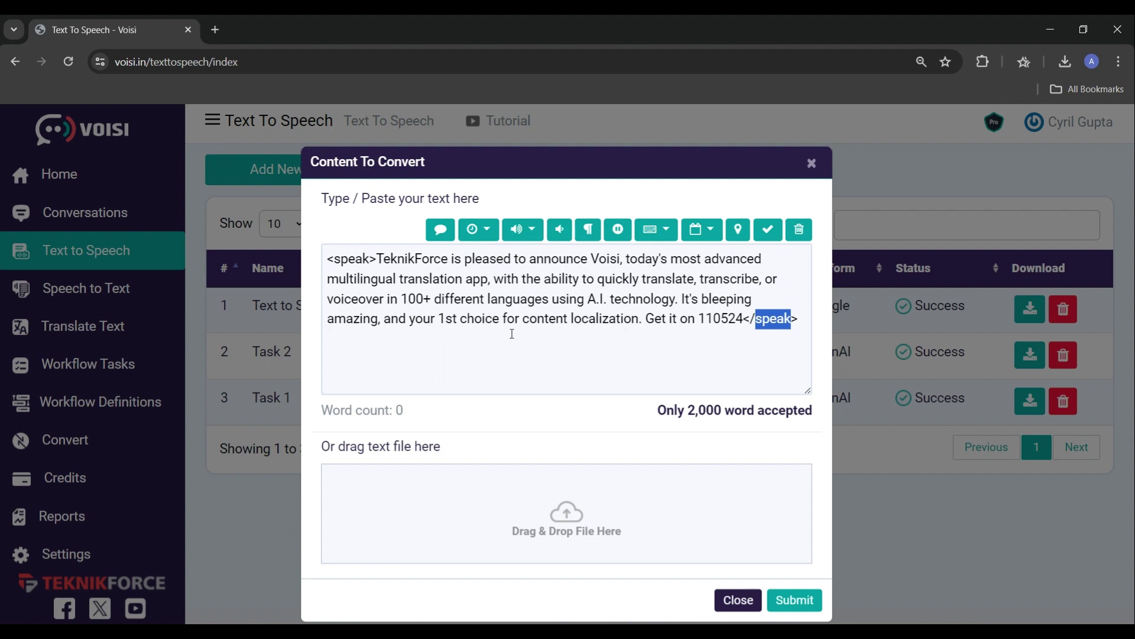
pyautogui.doubleClick(353, 260)
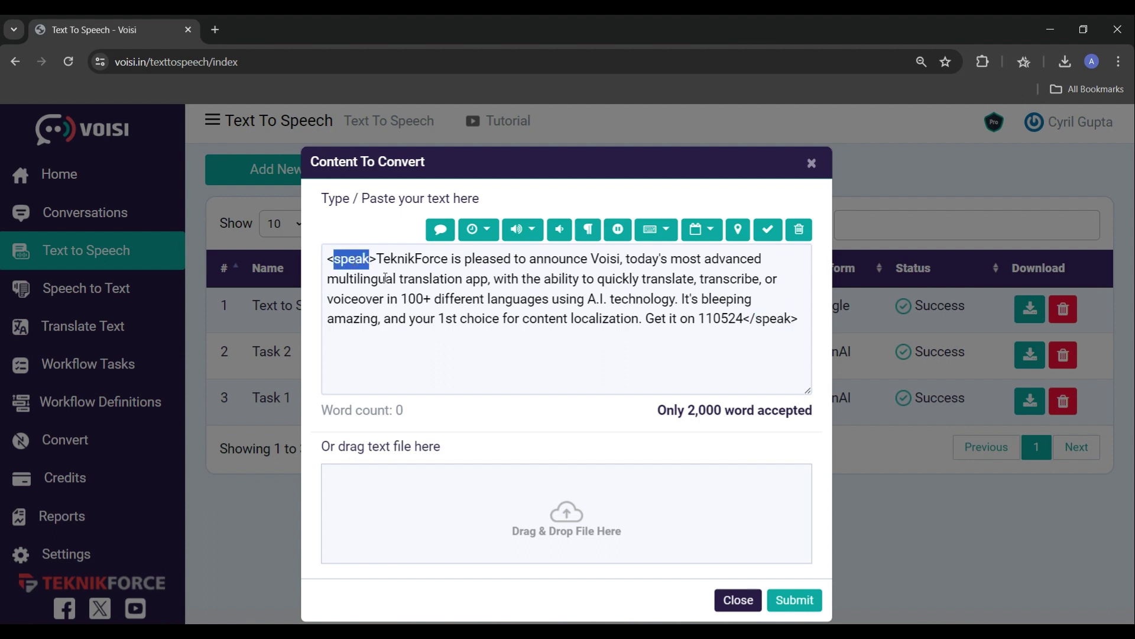
pyautogui.click(473, 351)
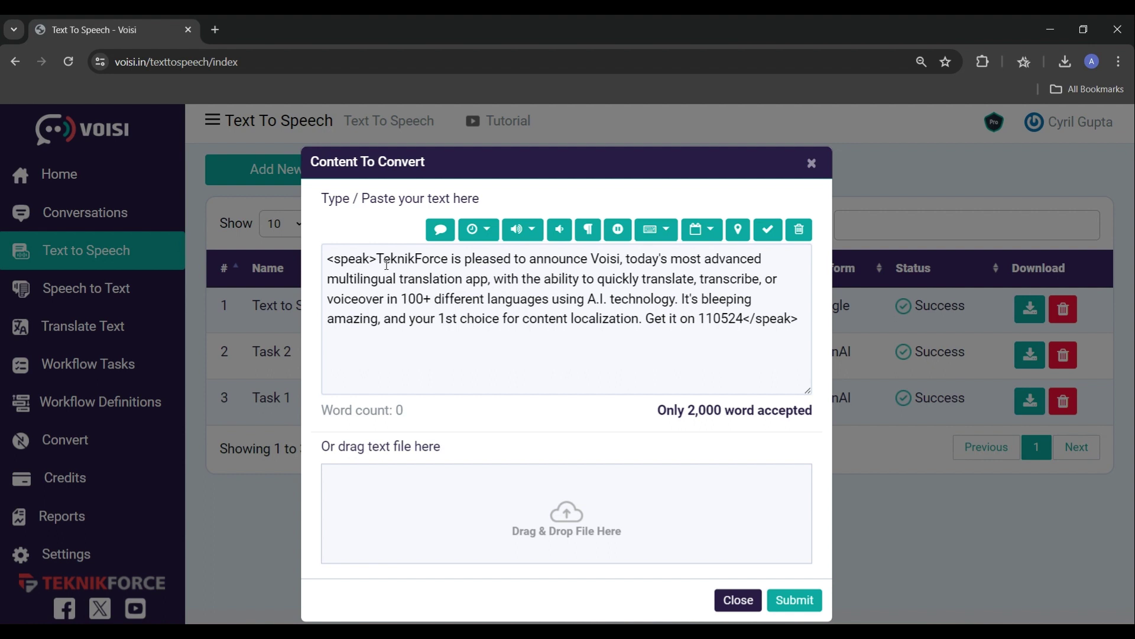
# Apply strong emphasis to the word "TeknikForce" at the beginning of the announcement.
pyautogui.doubleClick(410, 259)
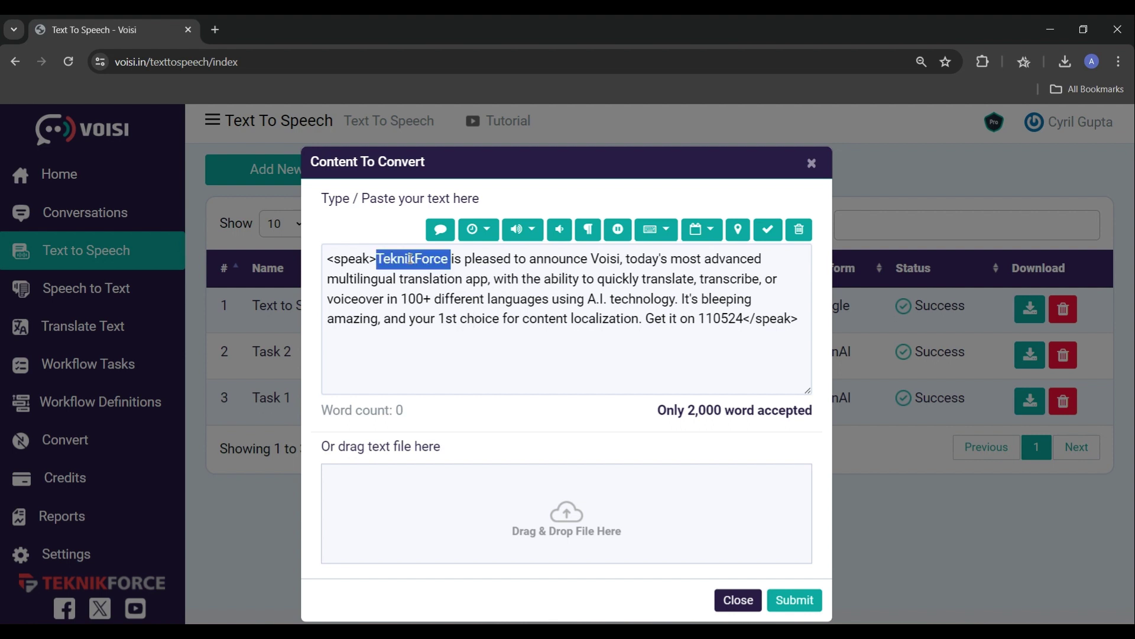
pyautogui.click(522, 234)
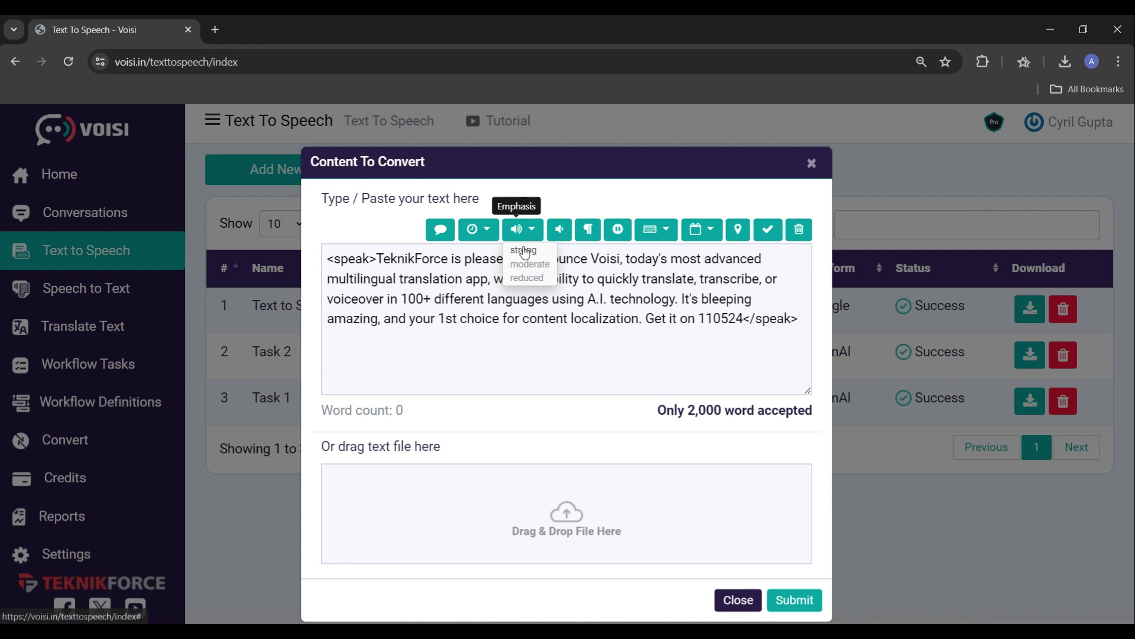
pyautogui.click(524, 251)
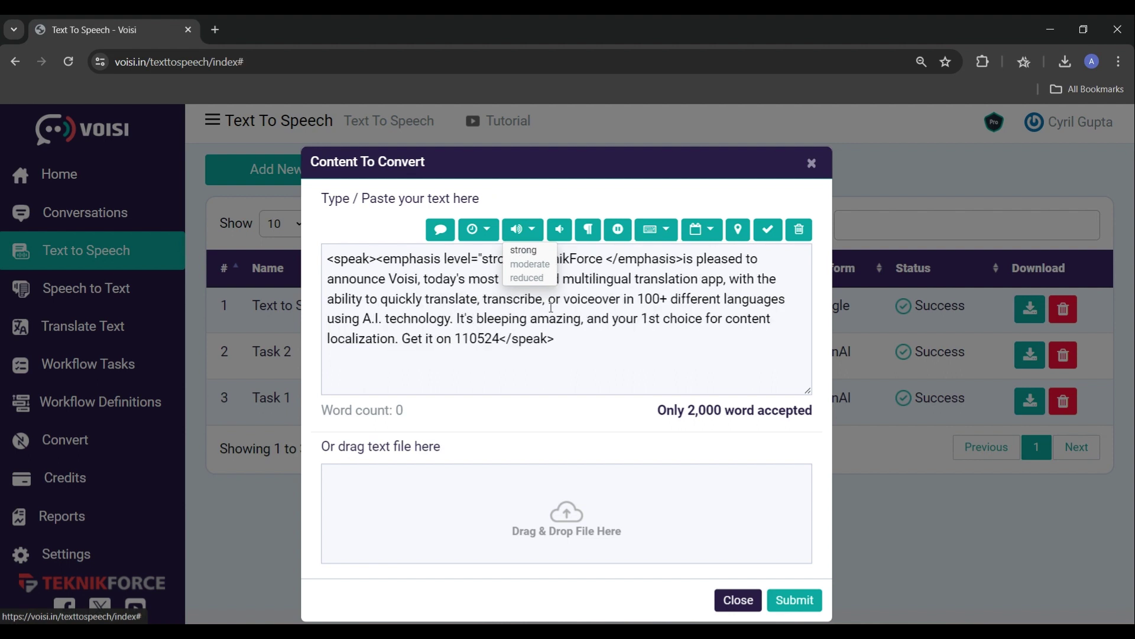
# Apply moderate emphasis to the word "Voisi" in the announcement.
pyautogui.moveTo(377, 258); pyautogui.dragTo(684, 260)
pyautogui.click(657, 277)
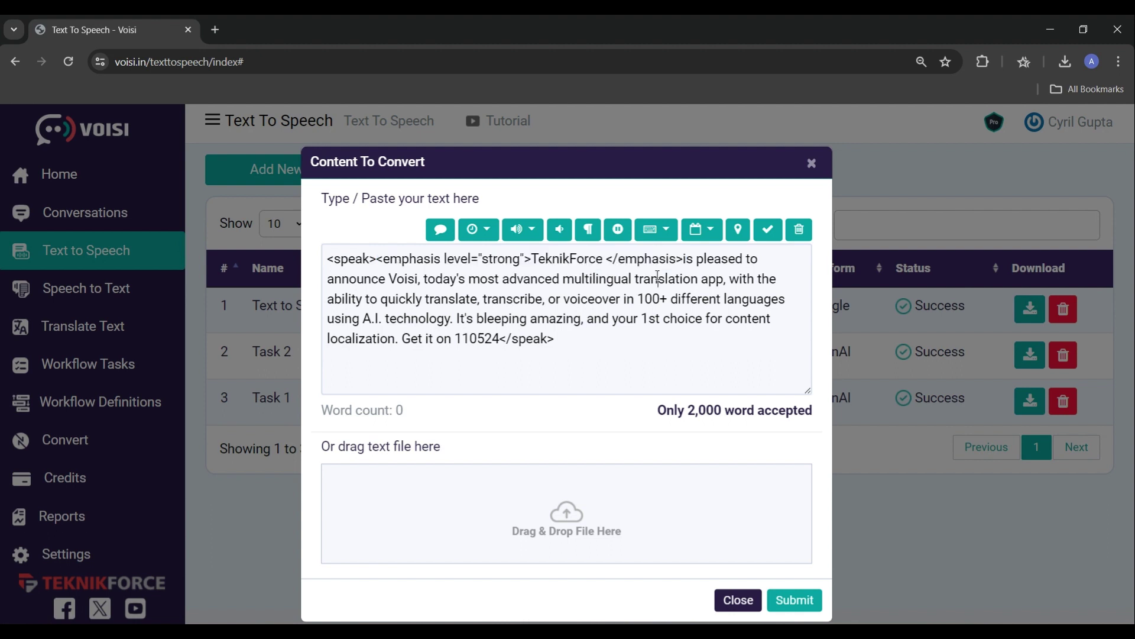
pyautogui.doubleClick(404, 277)
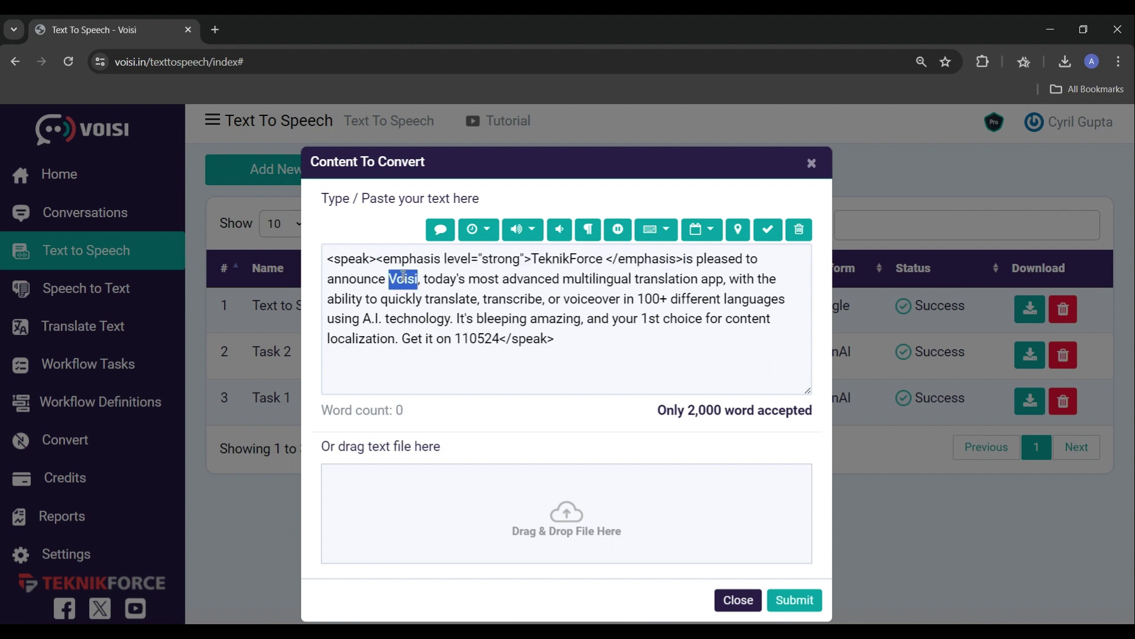
pyautogui.click(523, 230)
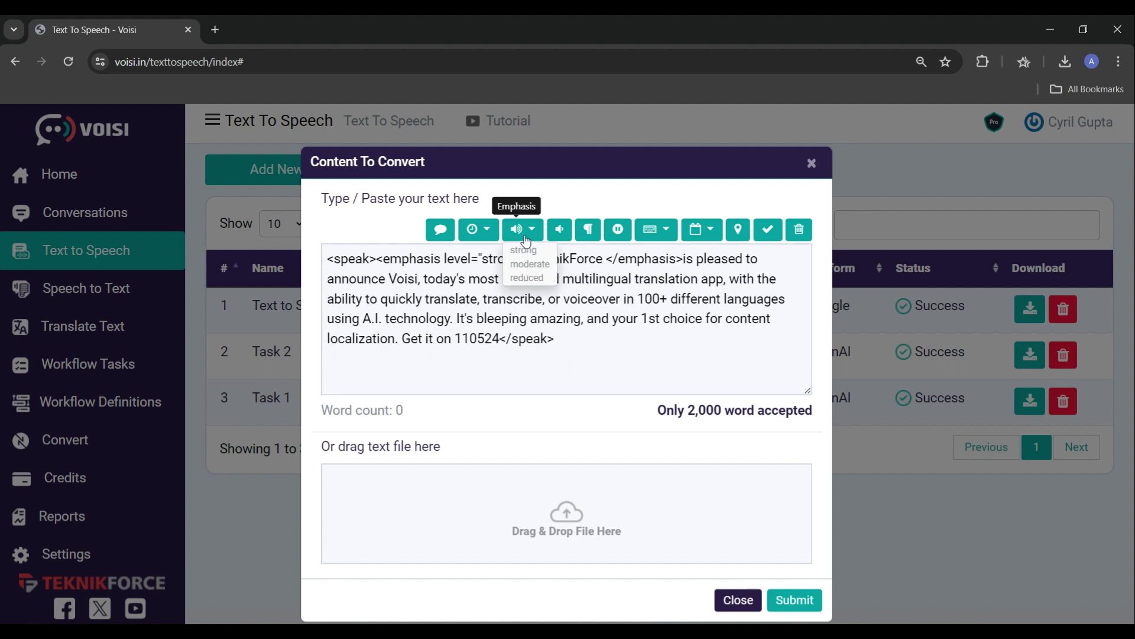
pyautogui.click(530, 269)
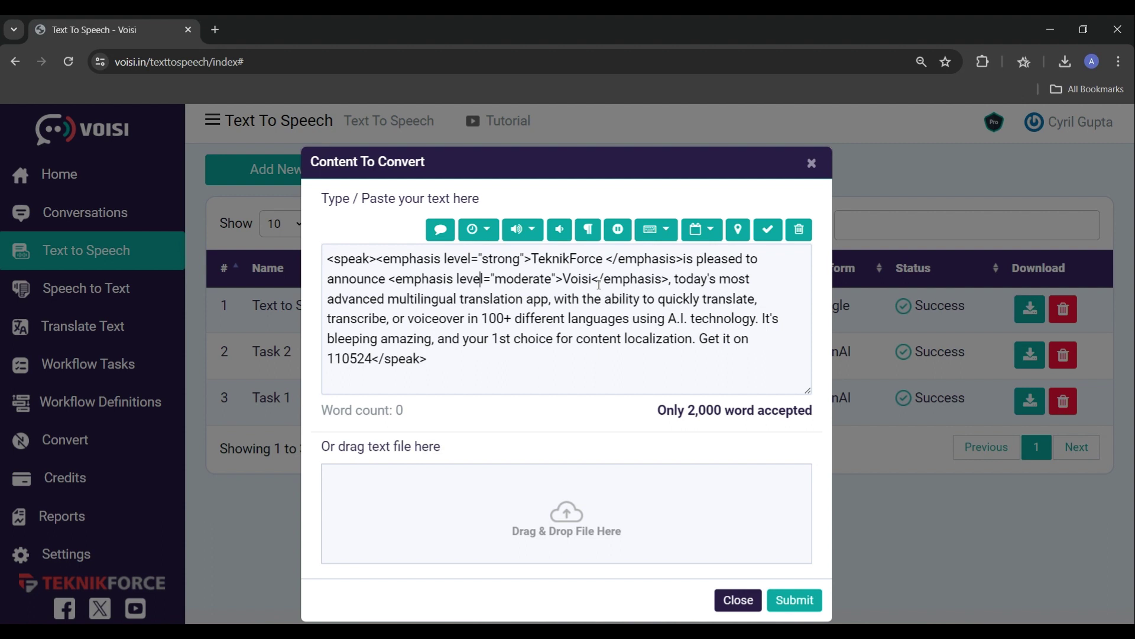
# Apply reduced emphasis to the word "pleased" in the announcement.
pyautogui.doubleClick(715, 260)
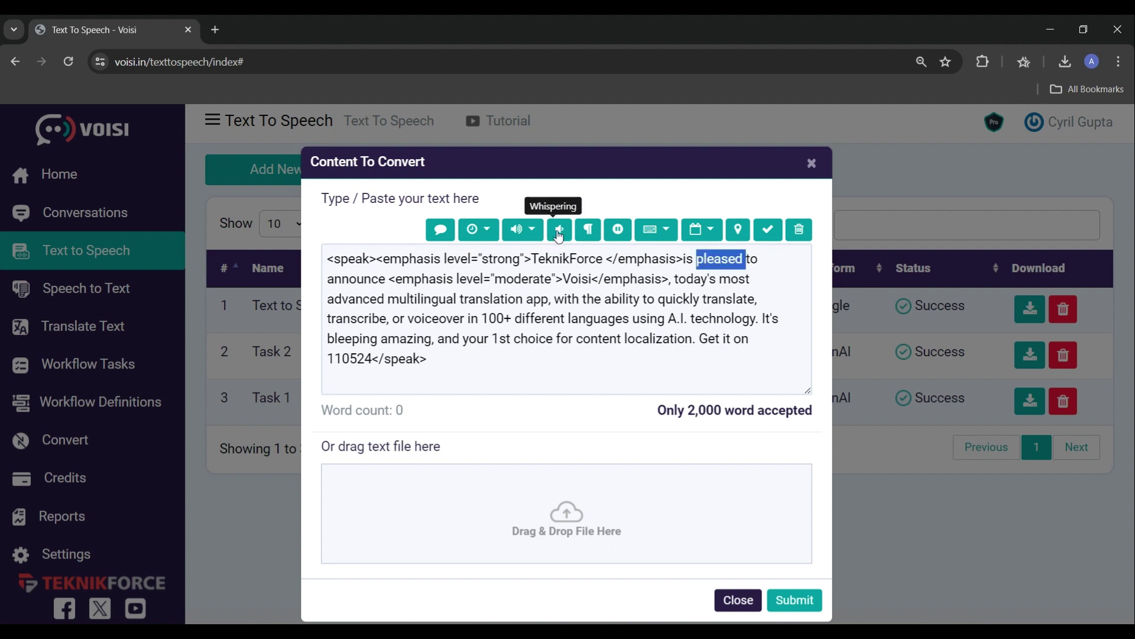
pyautogui.click(535, 236)
pyautogui.click(527, 277)
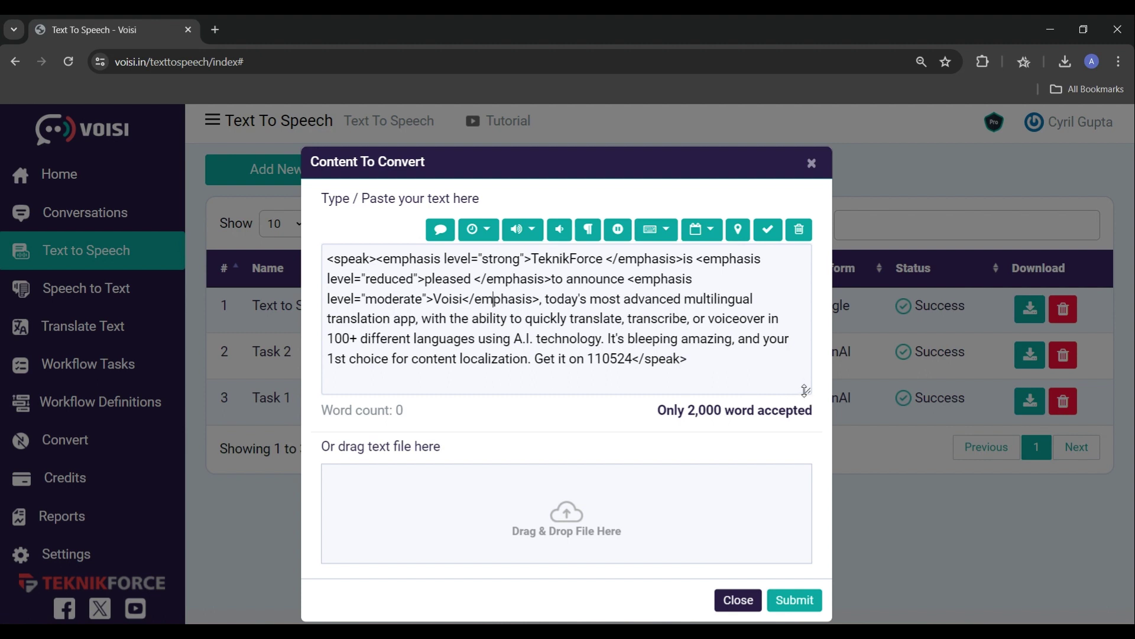
# Make the content text box taller and wrap the comma after the emphasized "Voisi" in s tags.
pyautogui.moveTo(817, 393); pyautogui.dragTo(822, 435)
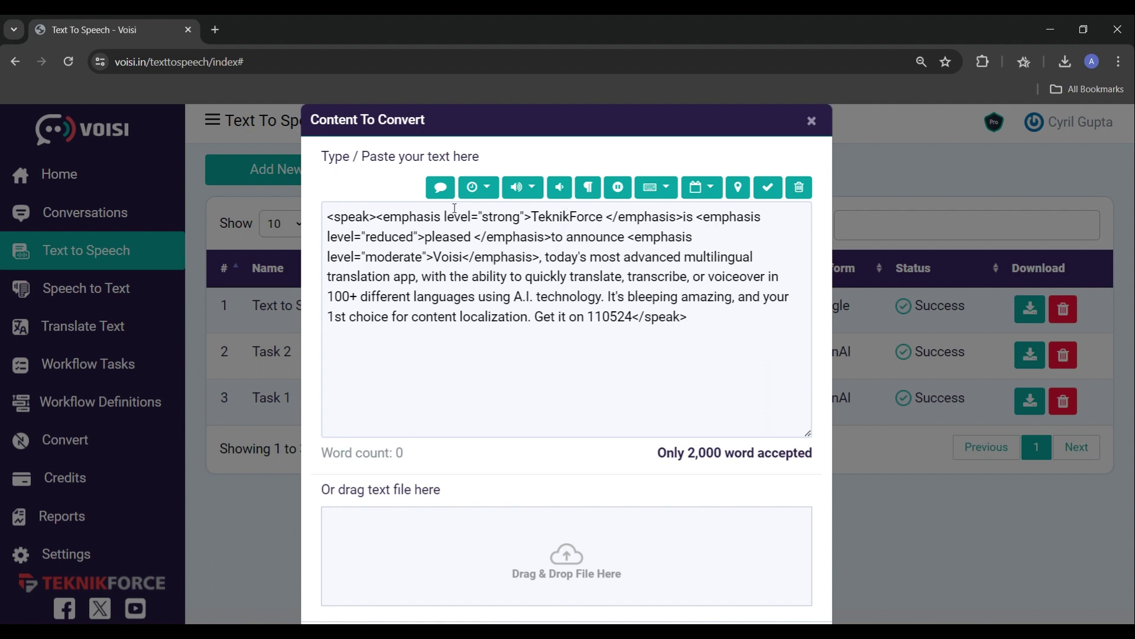
pyautogui.click(539, 258)
pyautogui.doubleClick(541, 259)
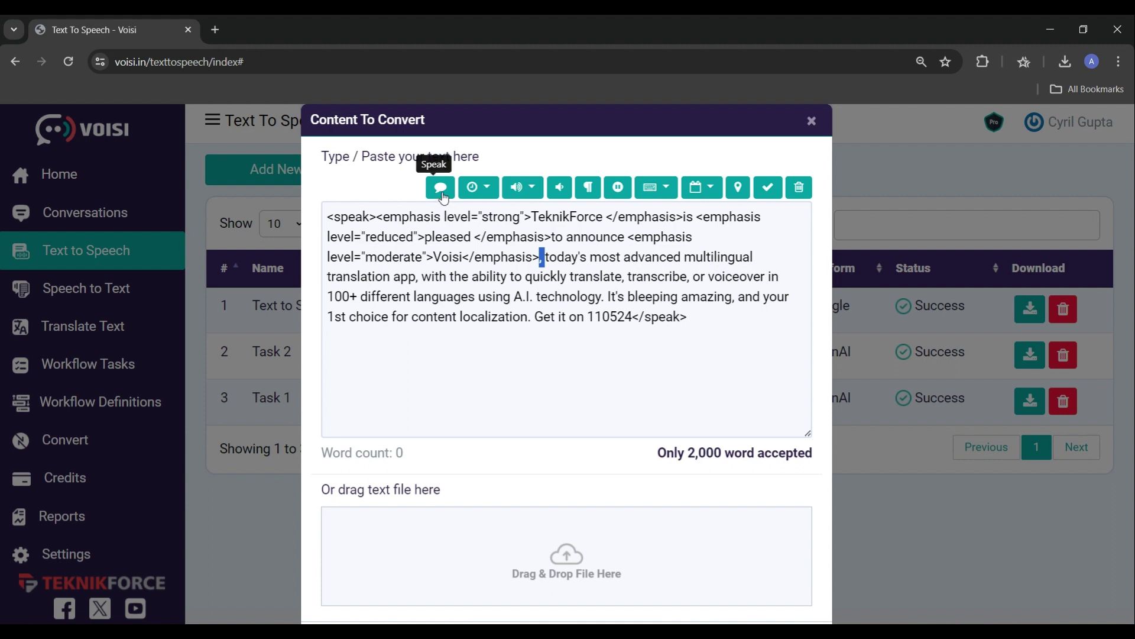
pyautogui.click(478, 192)
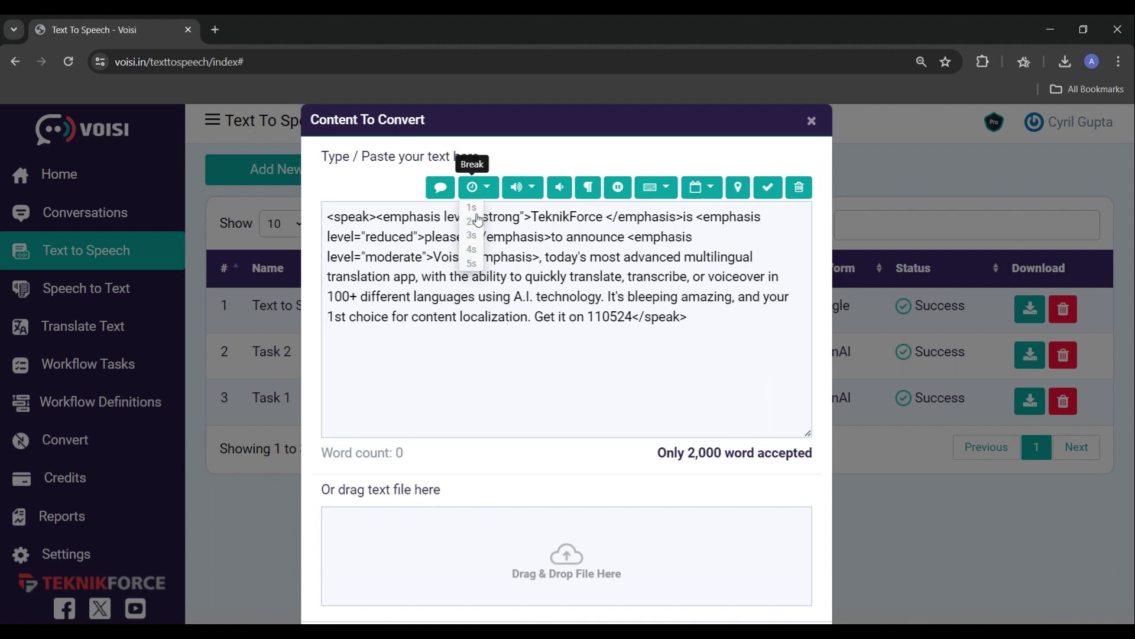
pyautogui.click(479, 196)
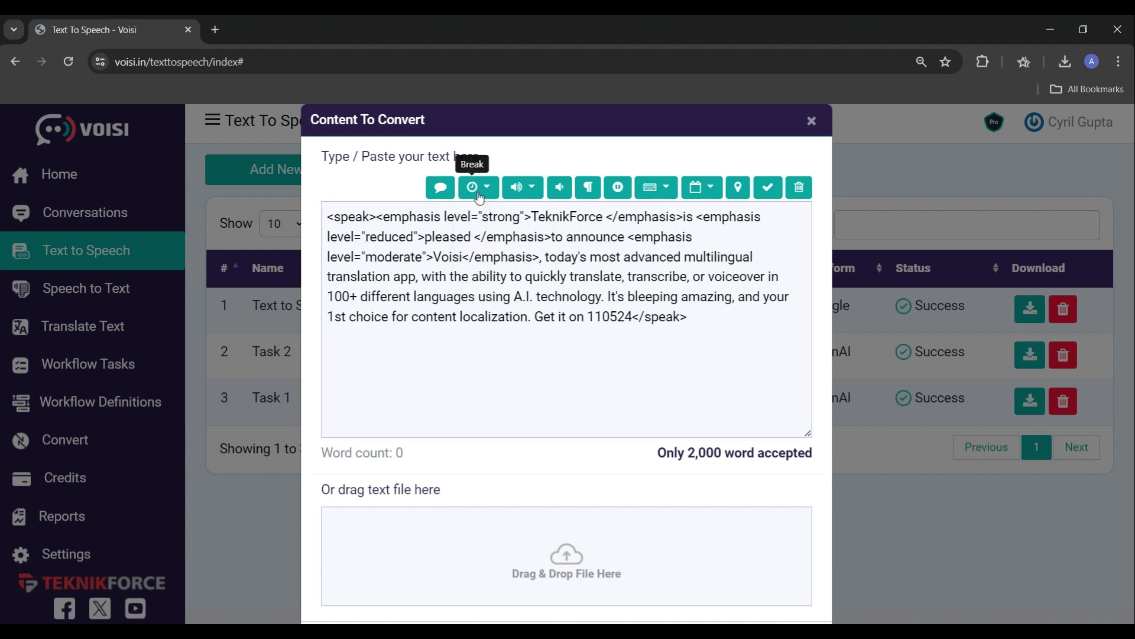
pyautogui.doubleClick(541, 257)
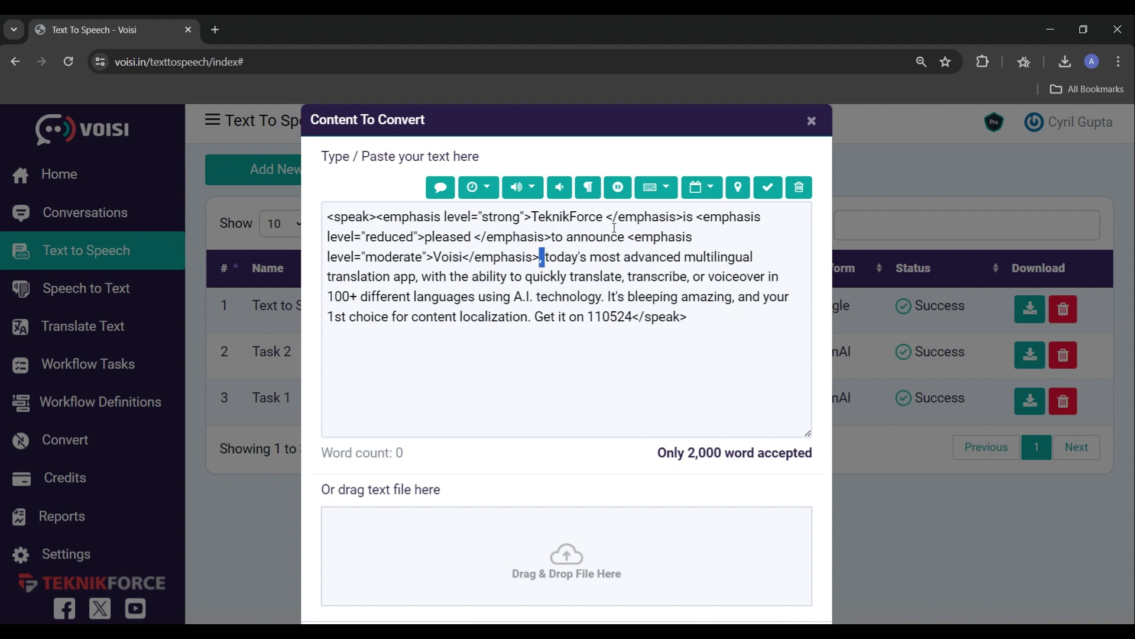
pyautogui.click(615, 188)
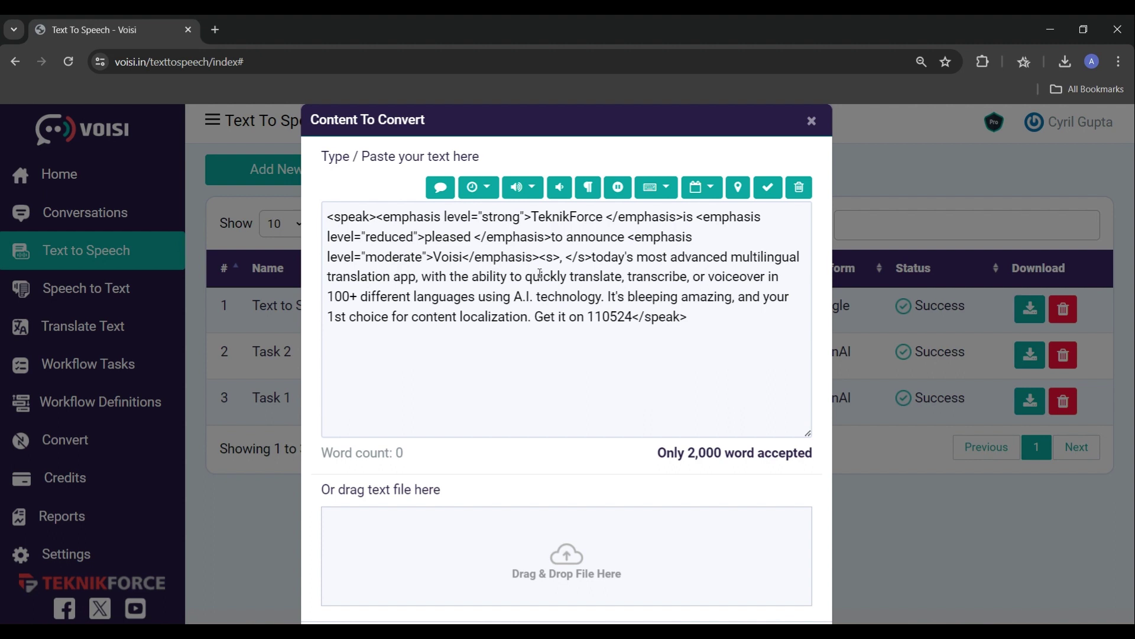
pyautogui.moveTo(540, 255); pyautogui.dragTo(593, 255)
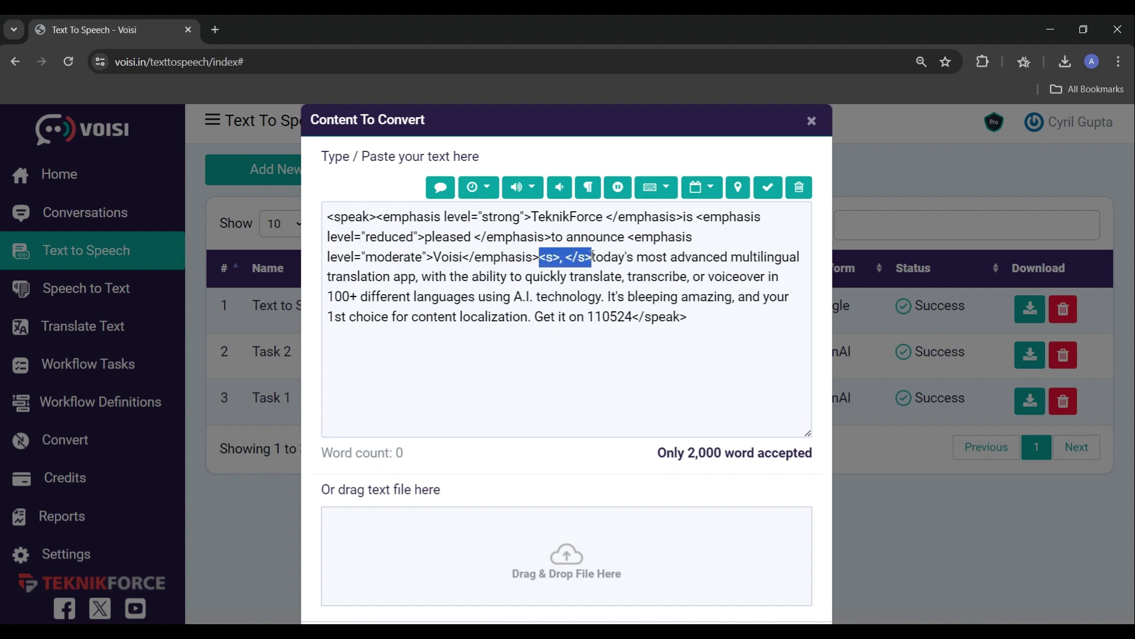
pyautogui.click(571, 291)
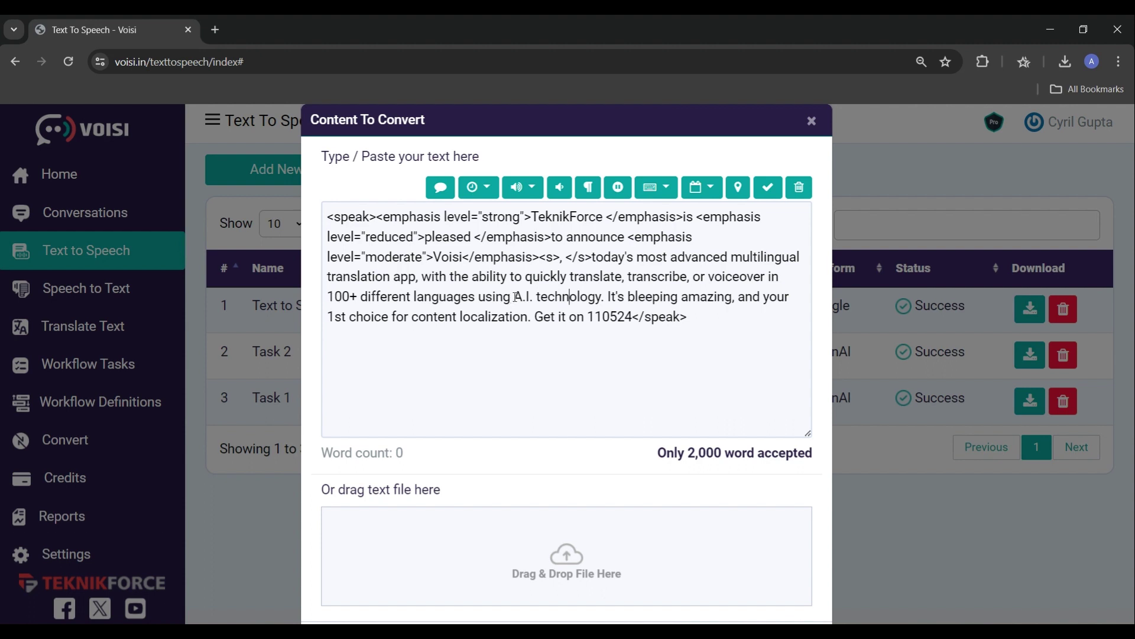
# Mark "100+" with a say-as tag interpreted as cardinal.
pyautogui.click(654, 189)
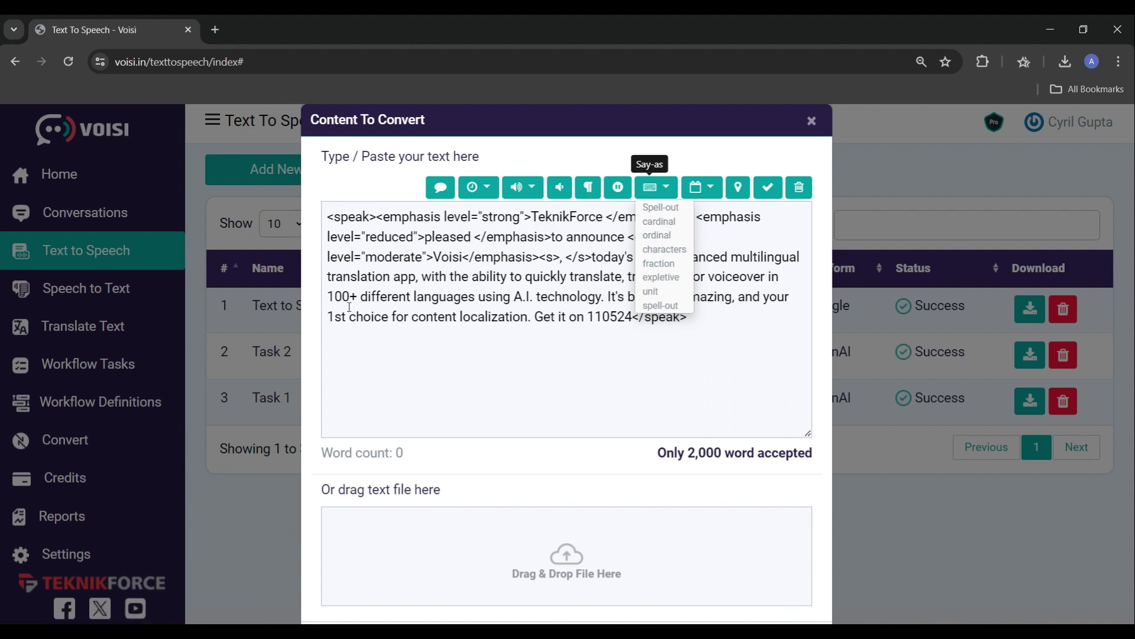
pyautogui.moveTo(329, 296); pyautogui.dragTo(358, 296)
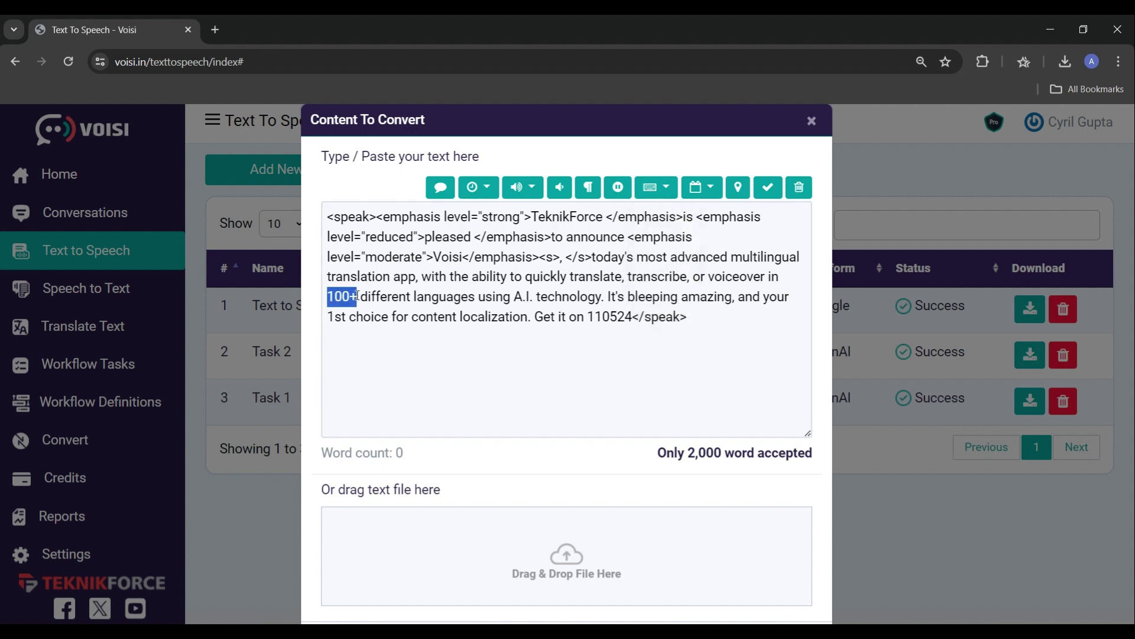
pyautogui.click(656, 196)
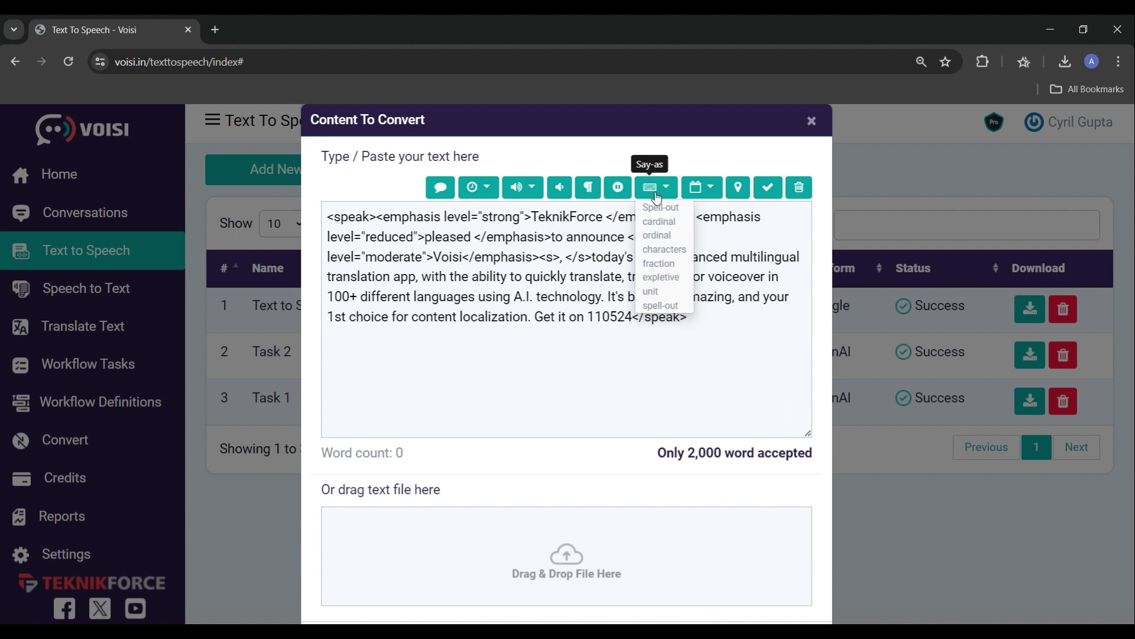
pyautogui.click(659, 221)
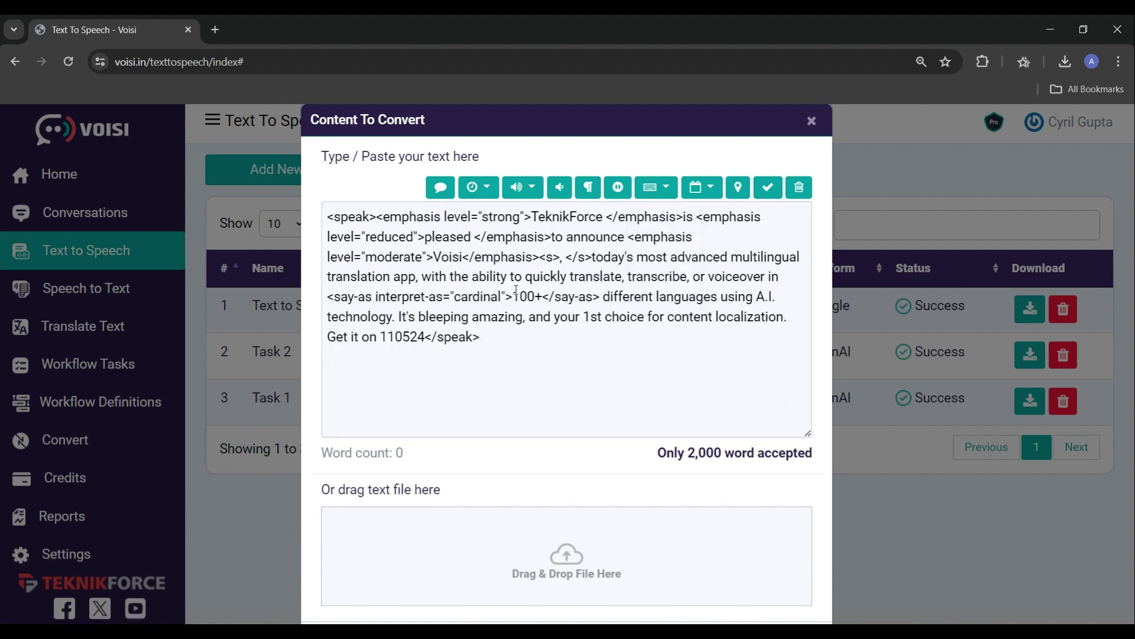
pyautogui.moveTo(512, 297); pyautogui.dragTo(540, 297)
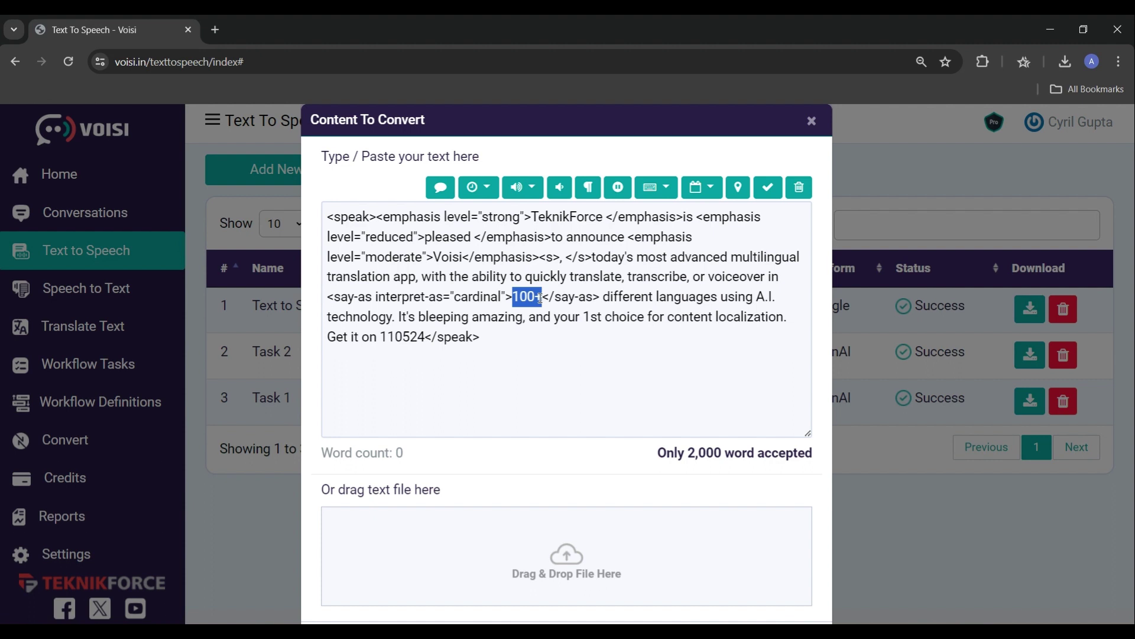
pyautogui.click(540, 328)
# Mark "1st" with a say-as tag interpreted as ordinal.
pyautogui.doubleClick(587, 317)
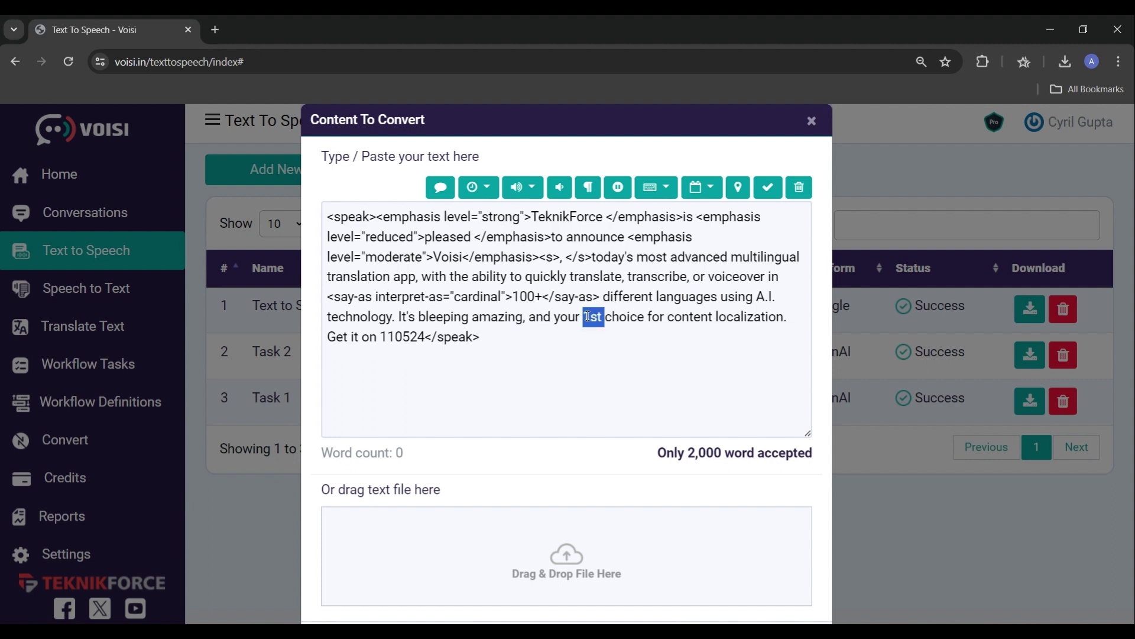
pyautogui.click(653, 189)
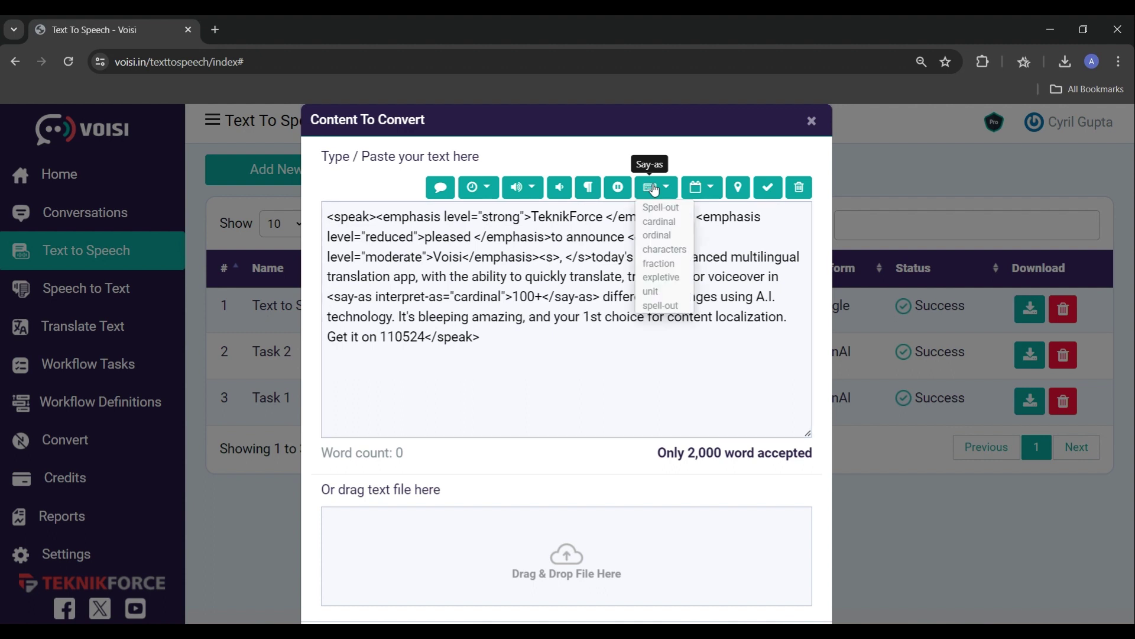
pyautogui.click(658, 236)
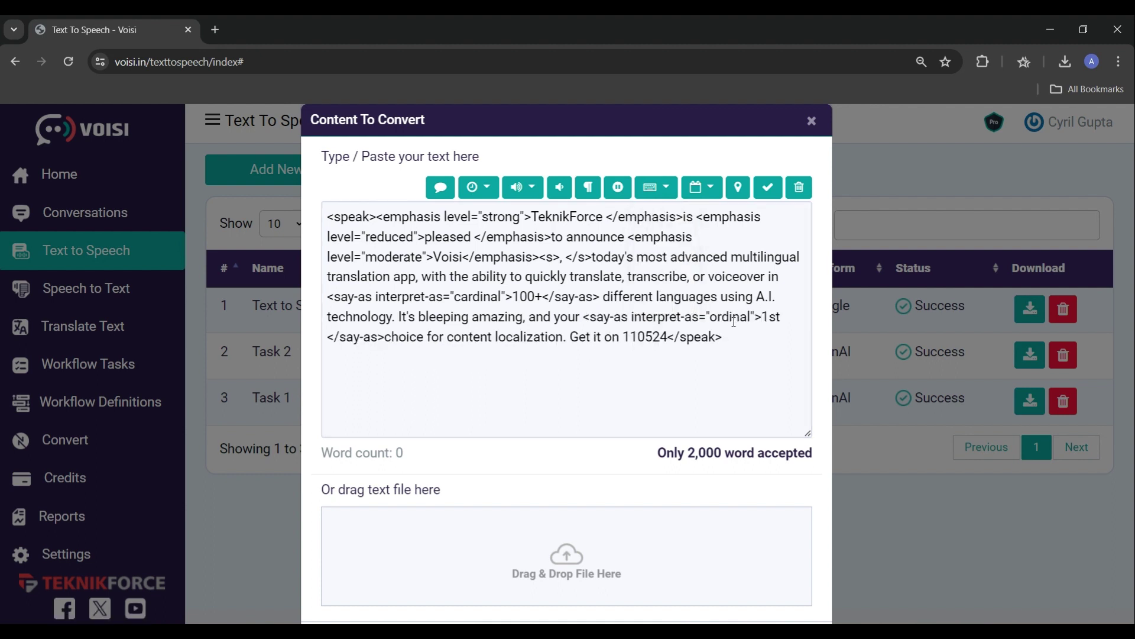
# Change "A.I." to "AI" before the word "technology" in the announcement.
pyautogui.click(763, 317)
pyautogui.moveTo(754, 295); pyautogui.dragTo(787, 296)
pyautogui.click(787, 296)
pyautogui.press('BackSpace')
pyautogui.press('BackSpace')
pyautogui.press('BackSpace')
pyautogui.press('BackSpace')
pyautogui.write('I')
# Mark "AI" with a say-as tag using the Spell-out option.
pyautogui.doubleClick(763, 297)
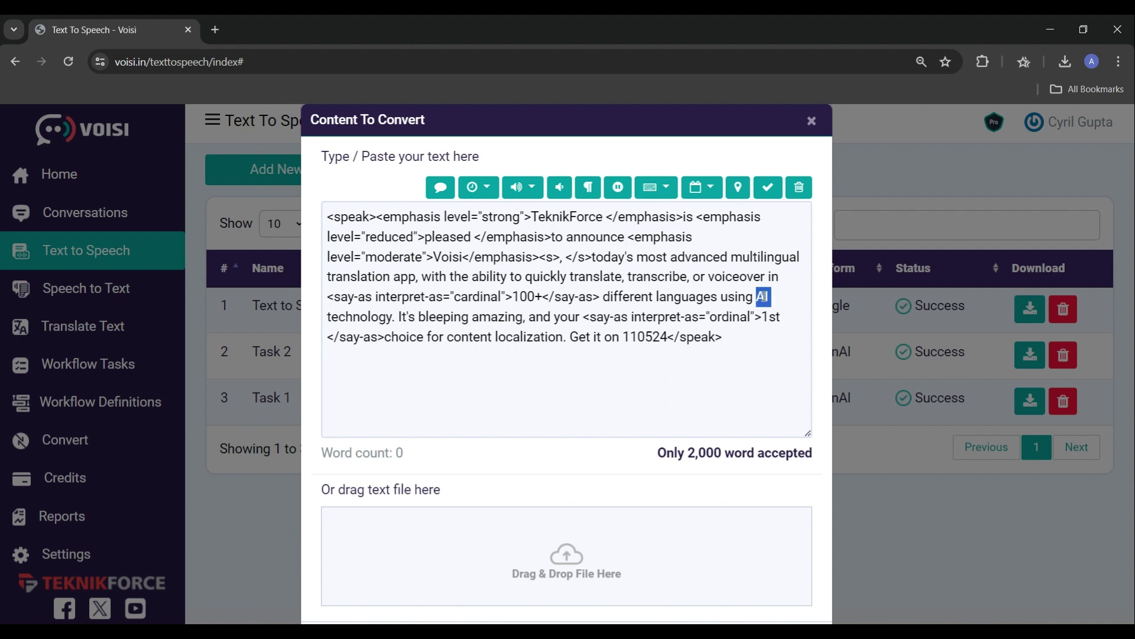
pyautogui.click(660, 194)
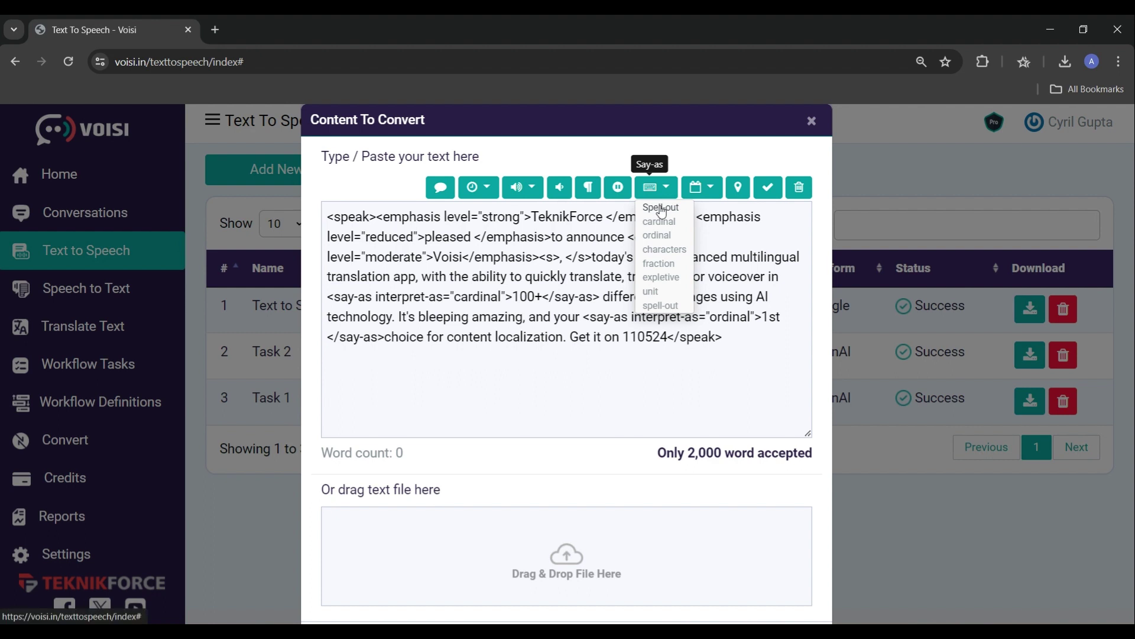
pyautogui.click(660, 208)
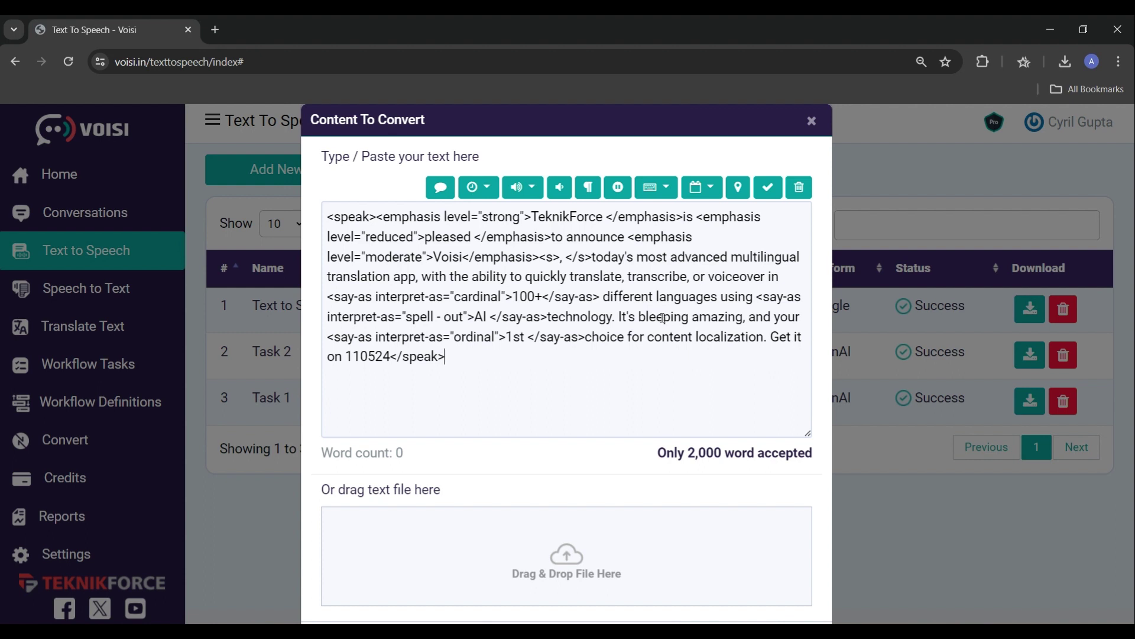
# Mark the word "bleeping" with a say-as tag interpreted as expletive.
pyautogui.doubleClick(645, 316)
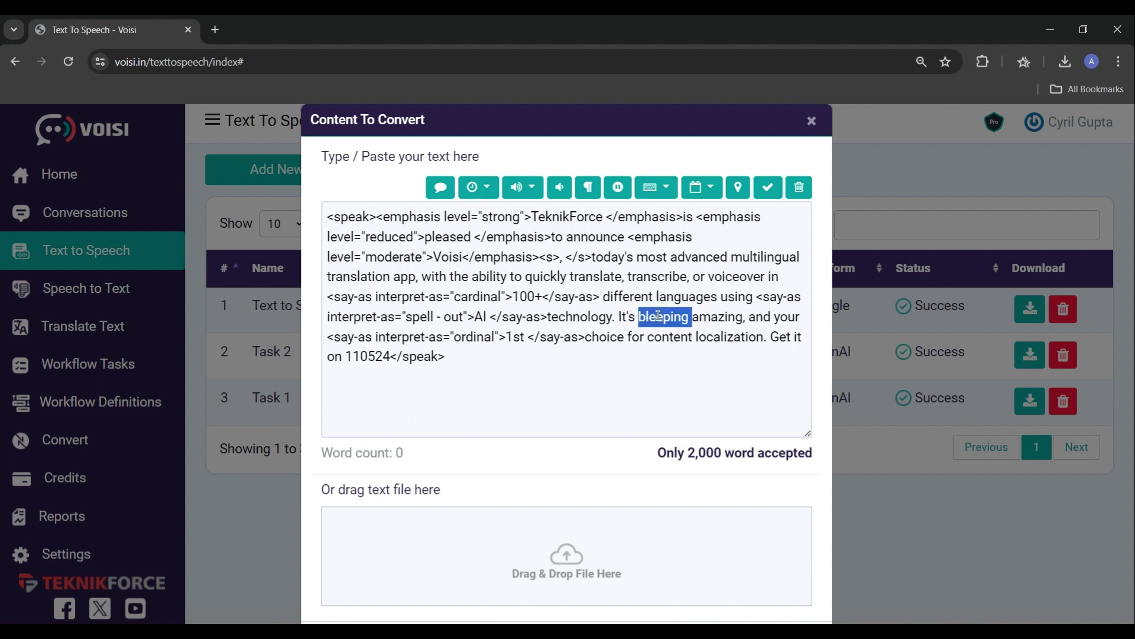
pyautogui.click(646, 188)
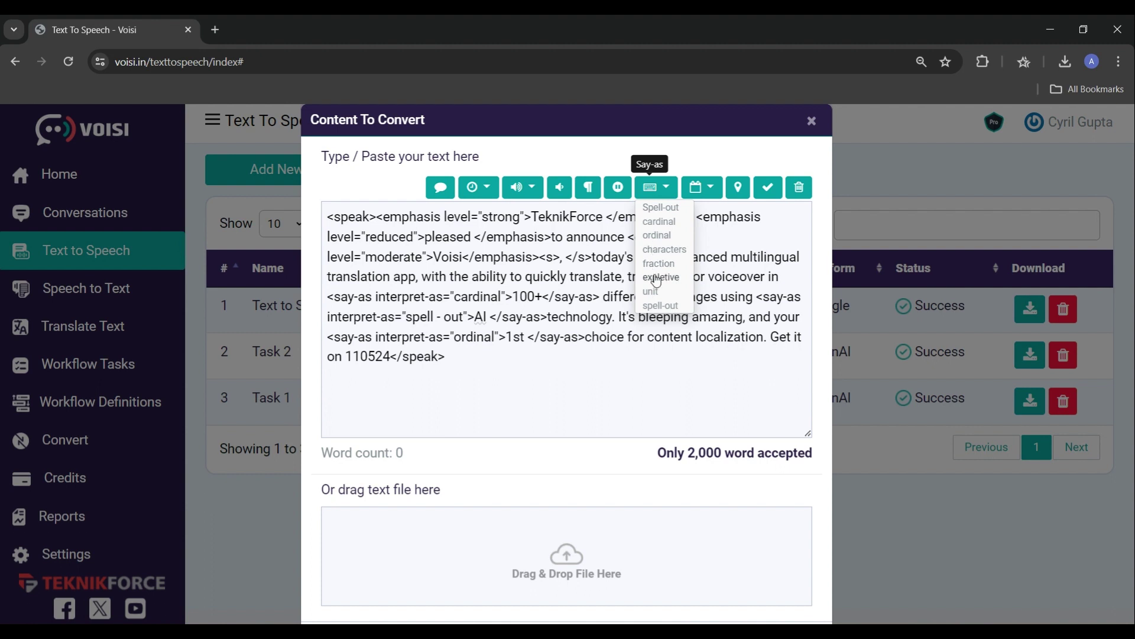
pyautogui.click(661, 277)
pyautogui.click(647, 327)
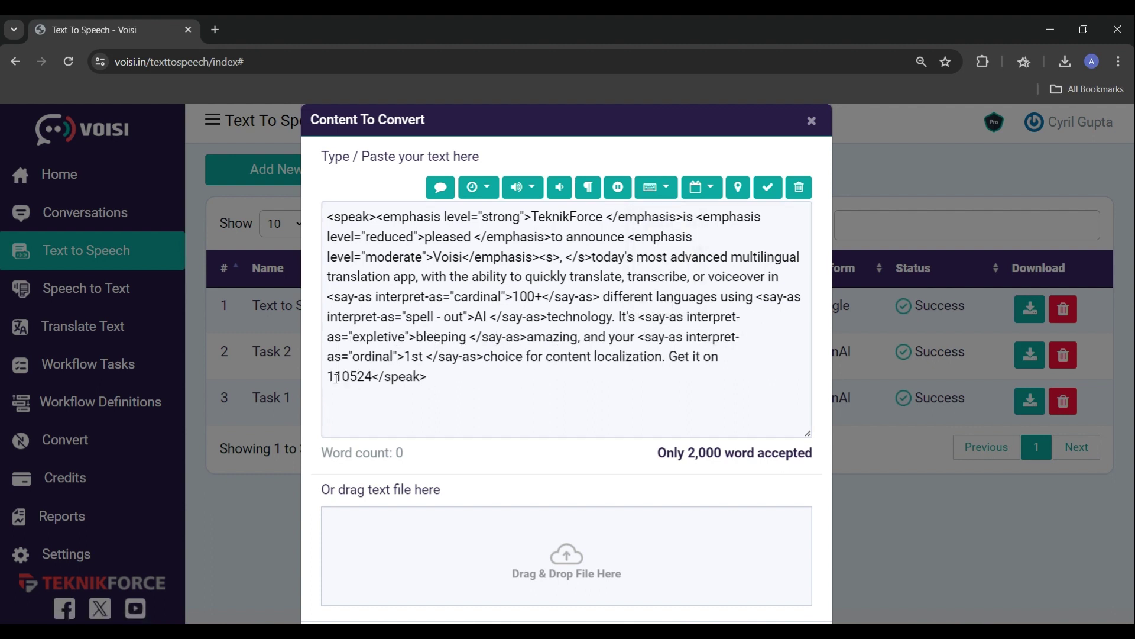
# Add slashes to the number at the end of the announcement so that it reads 11/05/24.
pyautogui.moveTo(329, 376); pyautogui.dragTo(372, 376)
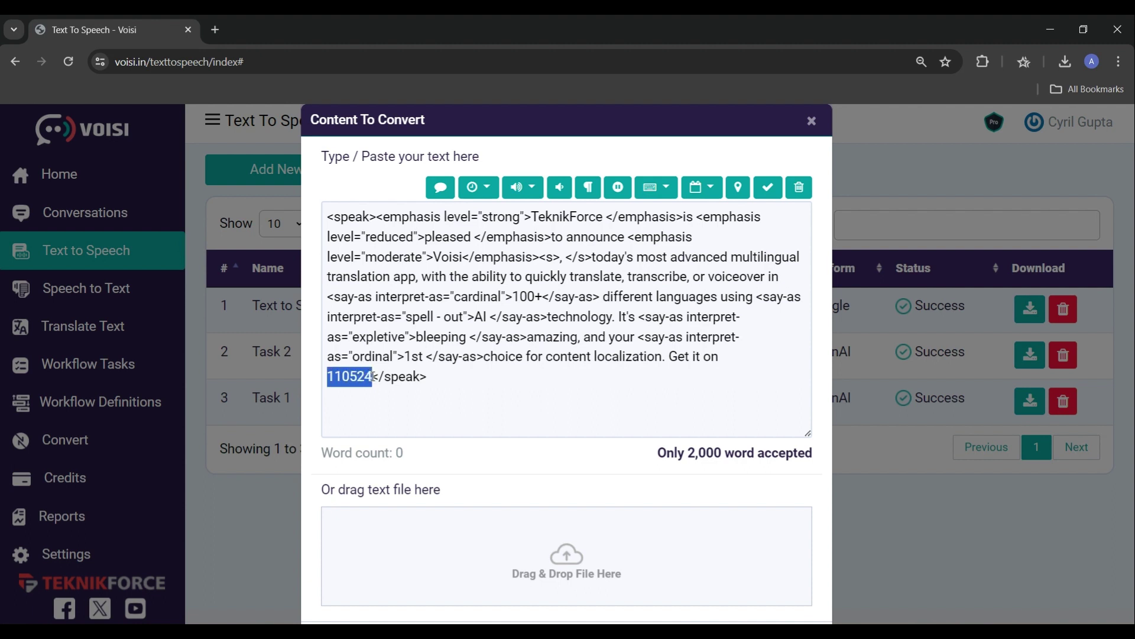
pyautogui.click(347, 378)
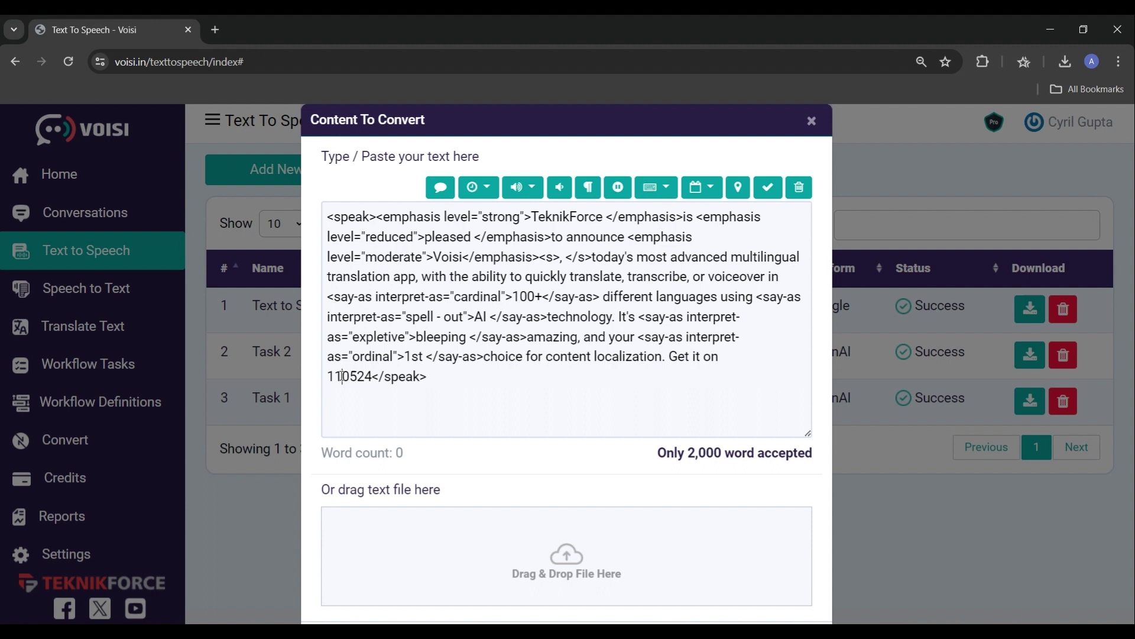
pyautogui.write('/')
pyautogui.press('Right')
pyautogui.press('Right')
pyautogui.write('/')
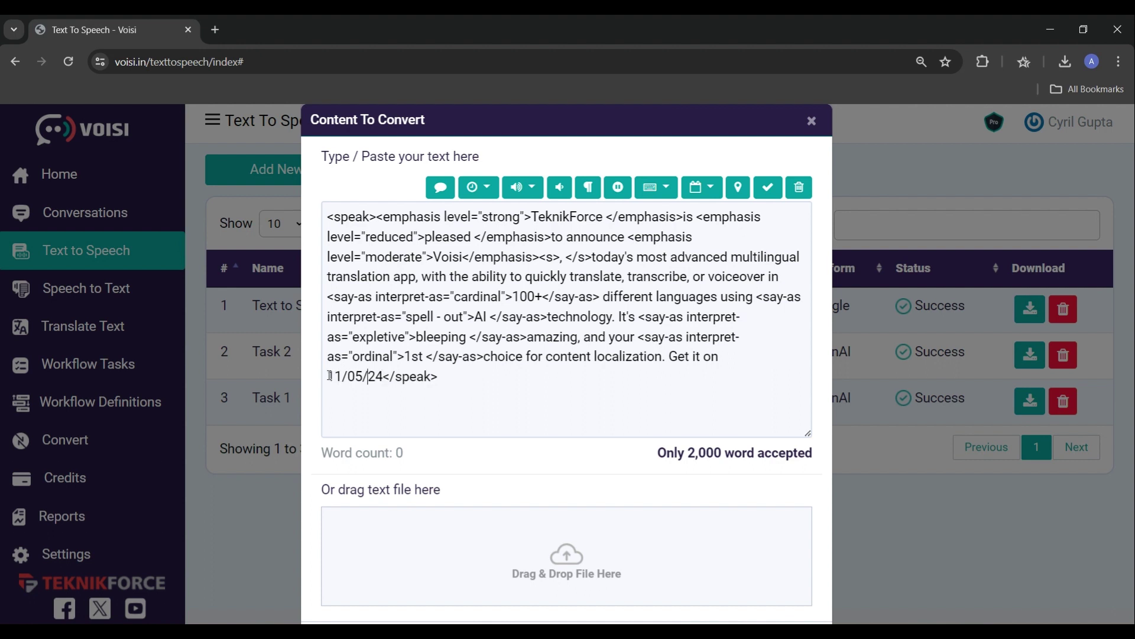
# Tag 11/05/24 as a date in mdy format and make the content text box shorter.
pyautogui.moveTo(328, 376); pyautogui.dragTo(385, 379)
pyautogui.click(702, 189)
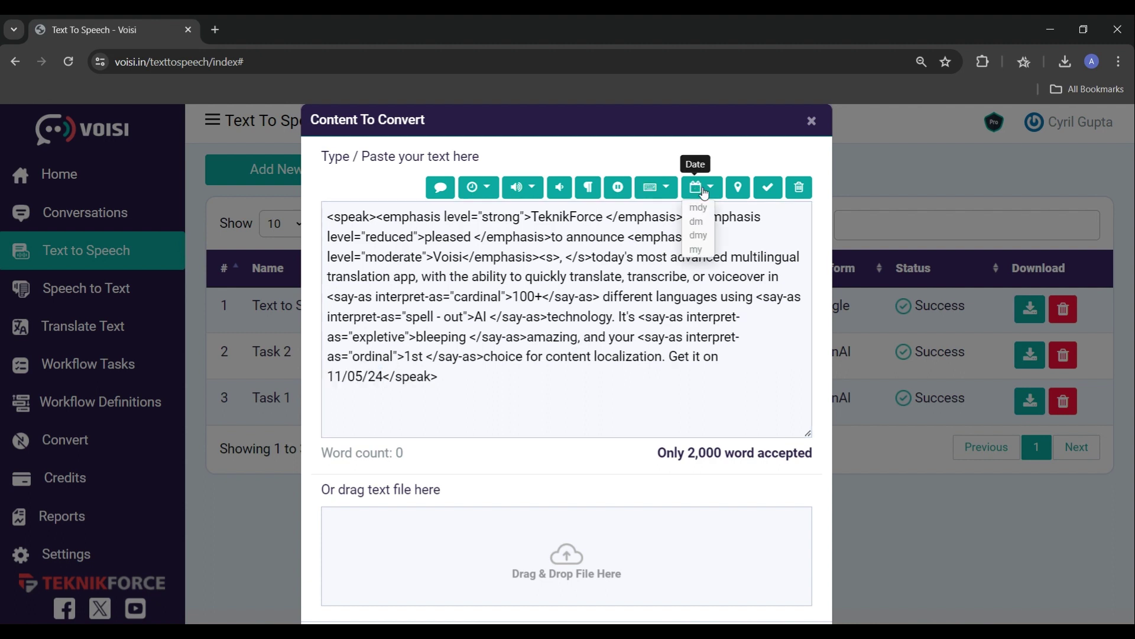
pyautogui.click(698, 208)
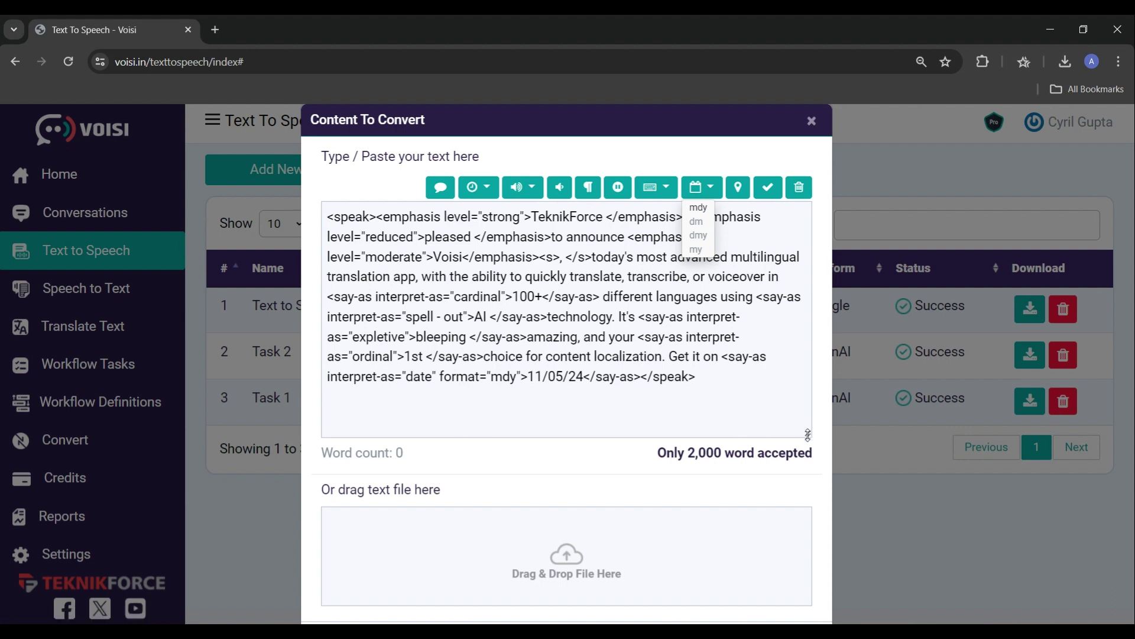
pyautogui.moveTo(808, 434); pyautogui.dragTo(790, 383)
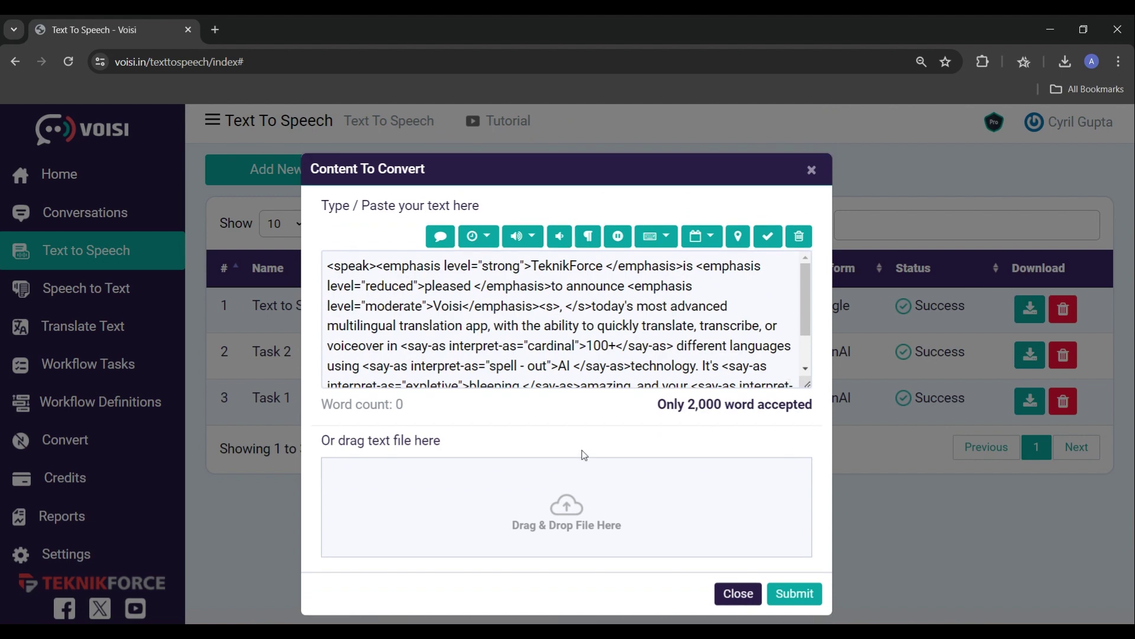
pyautogui.moveTo(807, 278); pyautogui.dragTo(809, 320)
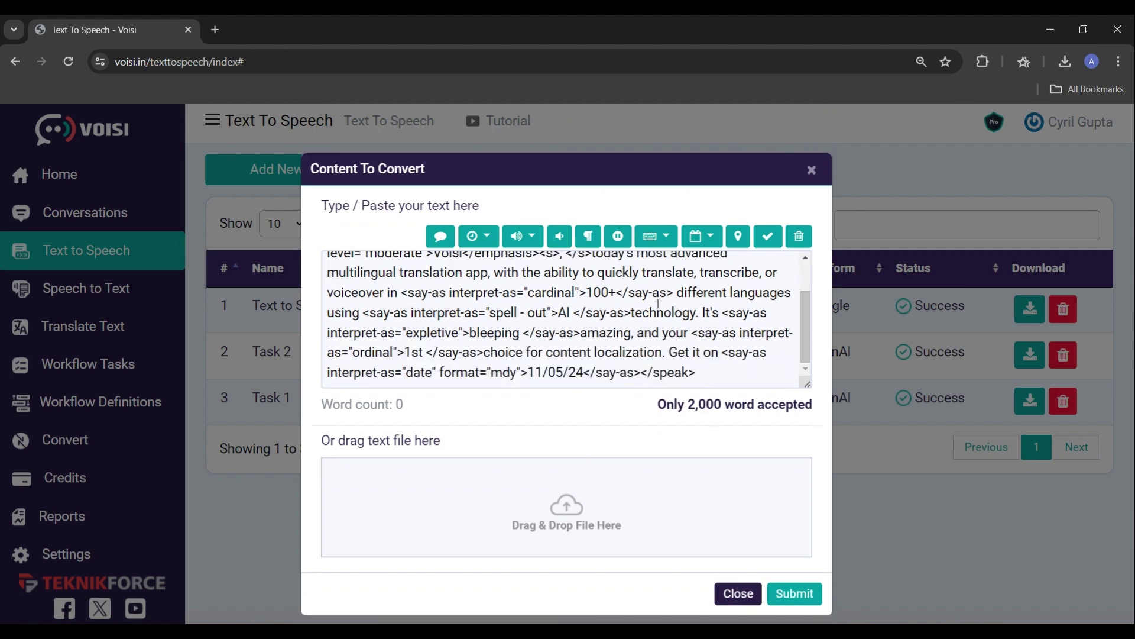
# Submit the tagged announcement text for conversion and reload the task list to update the status of Text to Speech Tutorial 2.
pyautogui.click(794, 594)
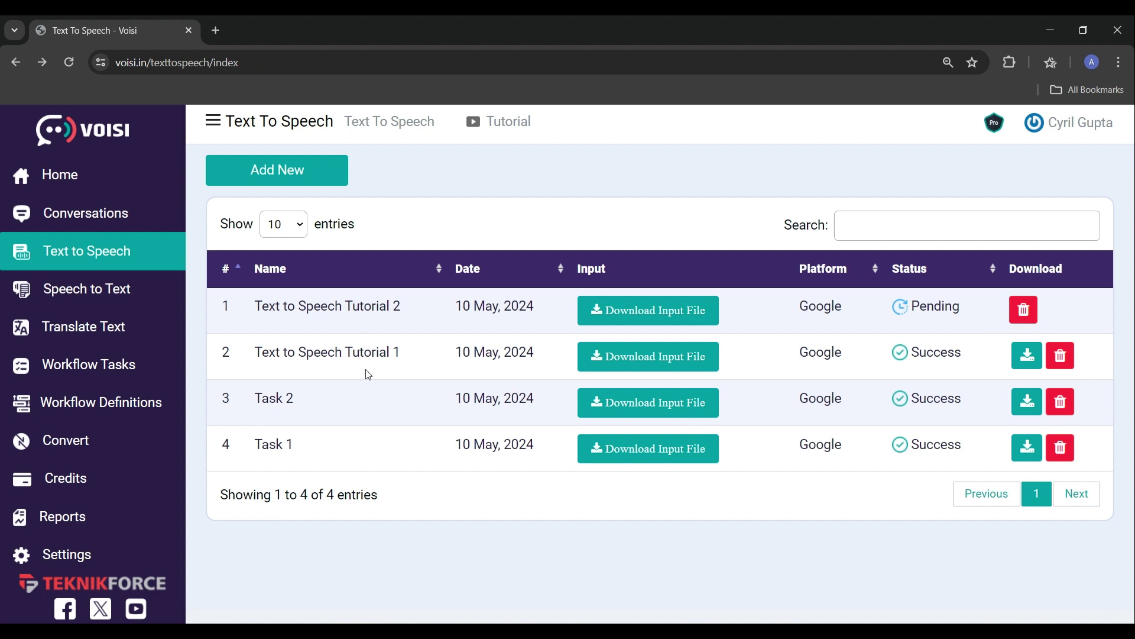
pyautogui.click(69, 63)
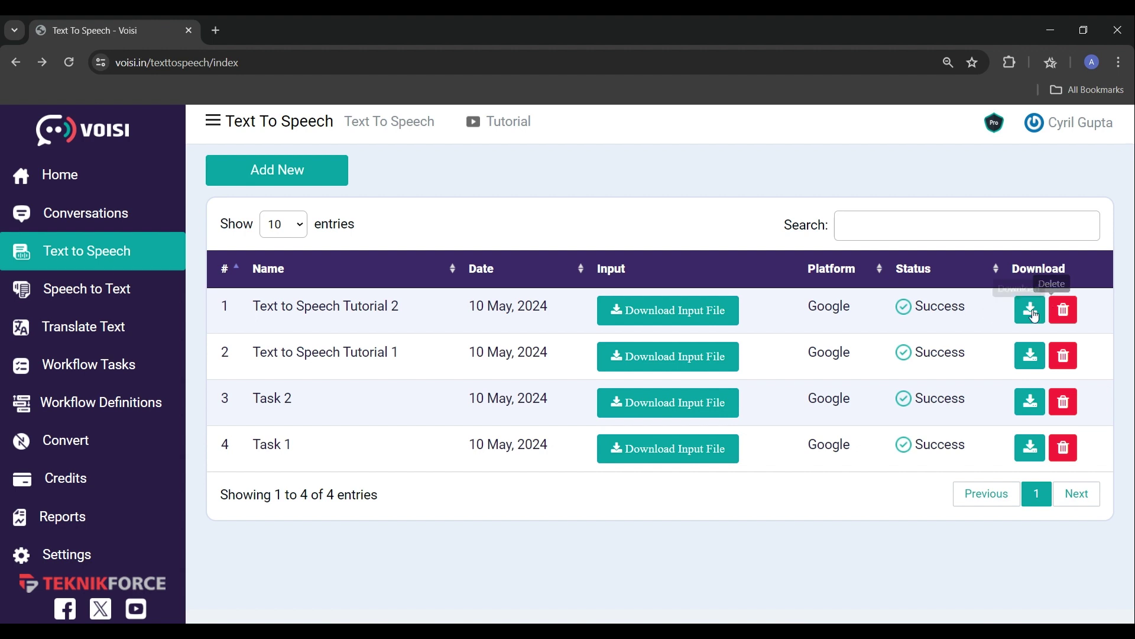
# Download the generated audio of Text to Speech Tutorial 2 and save it as an MP3 file in the Downloads folder.
pyautogui.click(1032, 314)
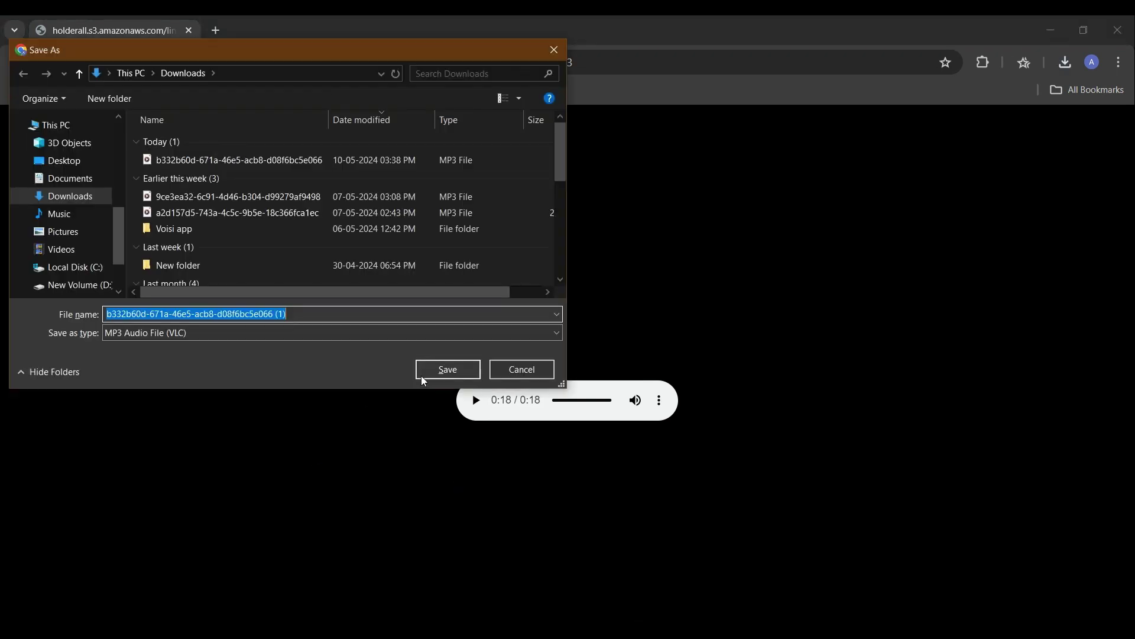
pyautogui.click(438, 374)
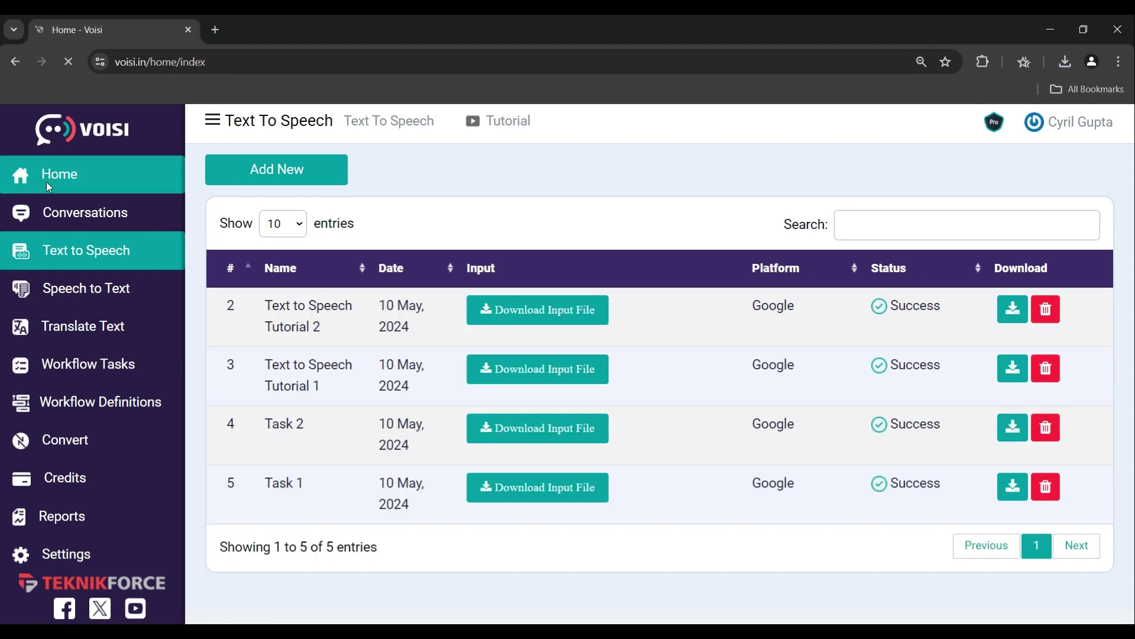
# Open the home dashboard and view its list of text-to-speech tasks below the charts.
pyautogui.click(46, 182)
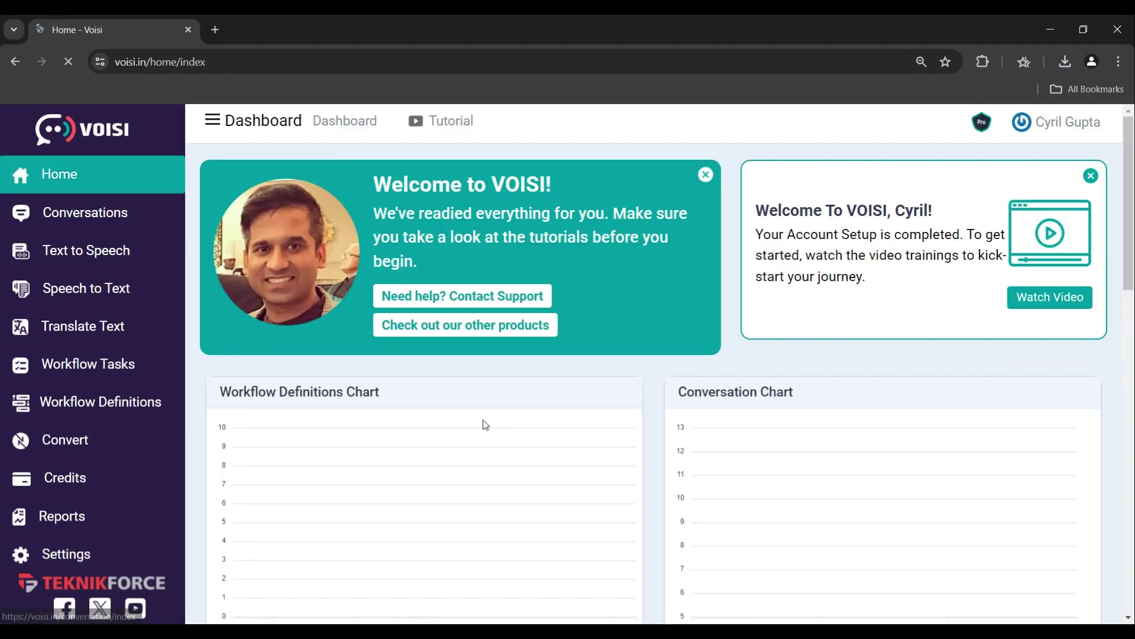
pyautogui.scroll(-8, 484, 419)
pyautogui.scroll(-10, 485, 424)
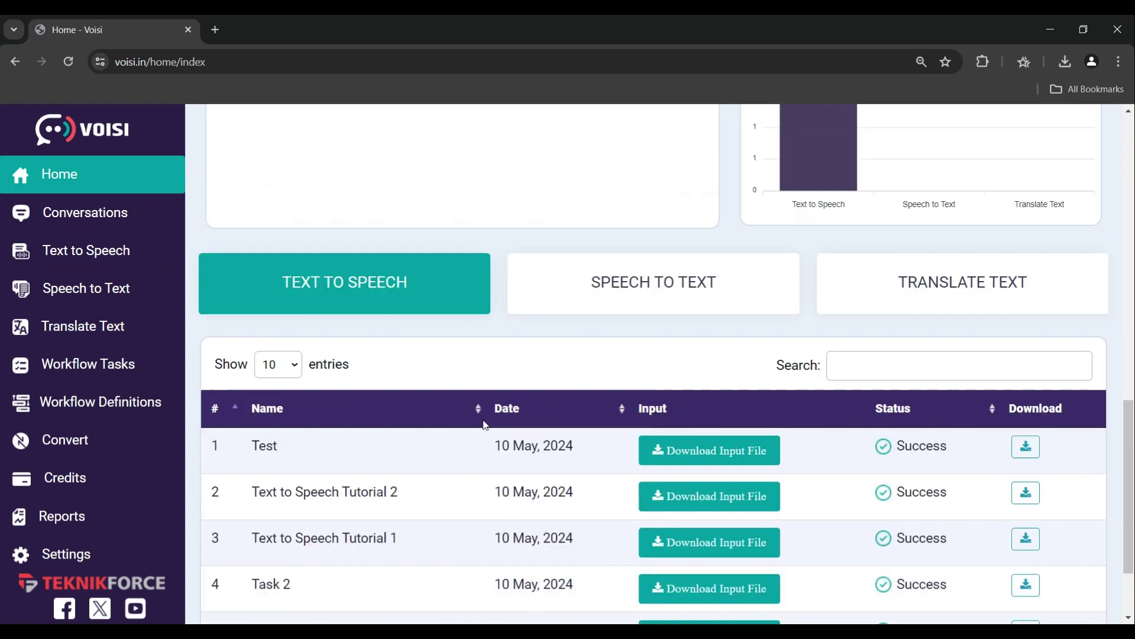